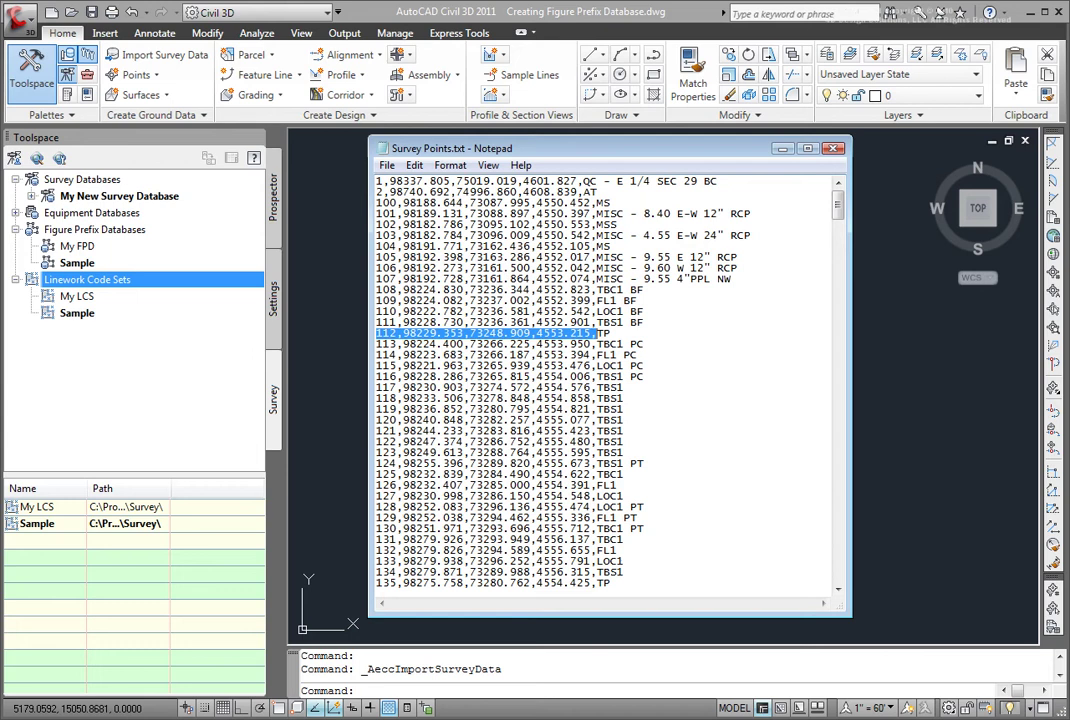
# - Start a survey data import and select My New Survey Database as the target
pyautogui.click(163, 62)
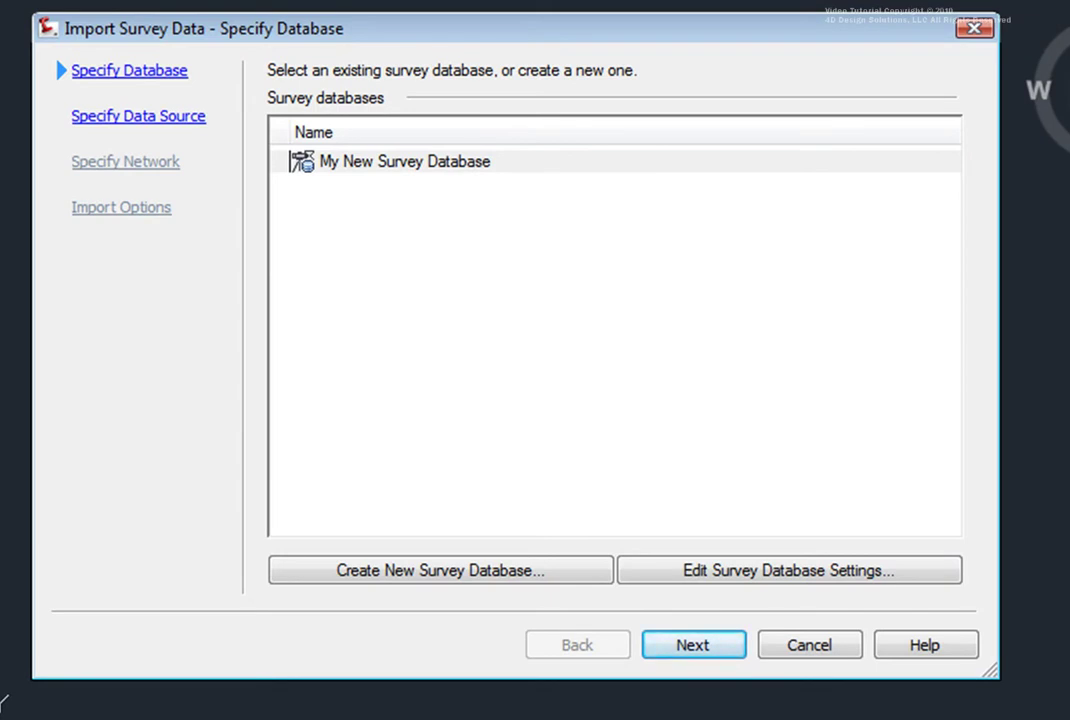
pyautogui.click(372, 172)
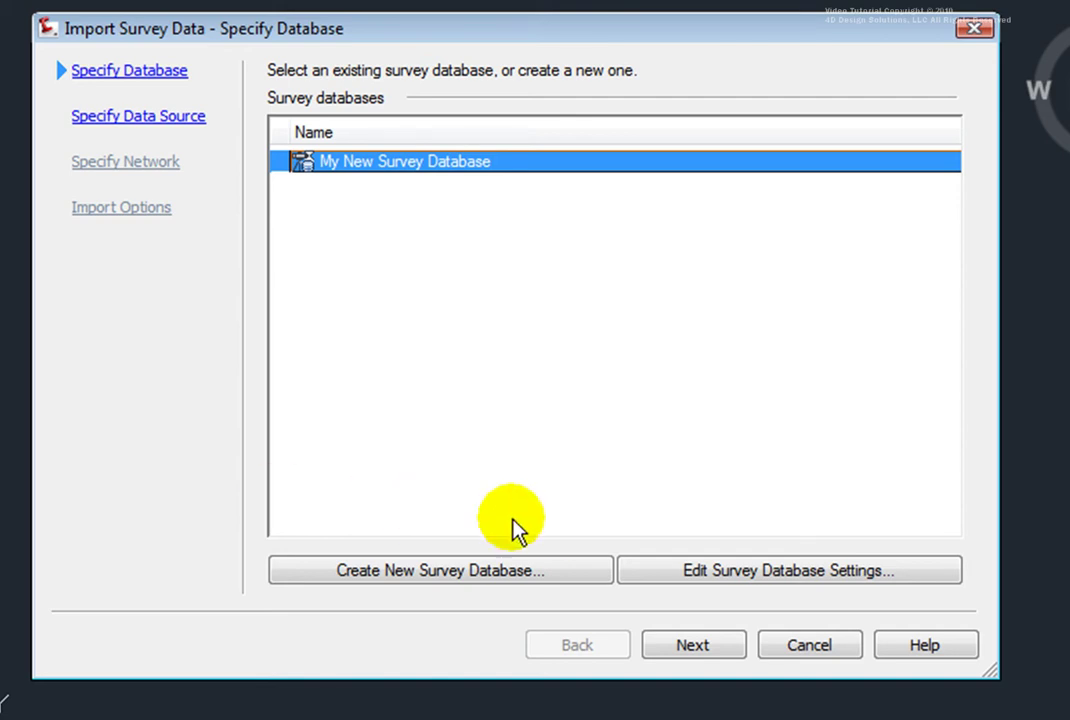
# - Create a new local survey database named 'Survey Points TXT'
pyautogui.click(481, 577)
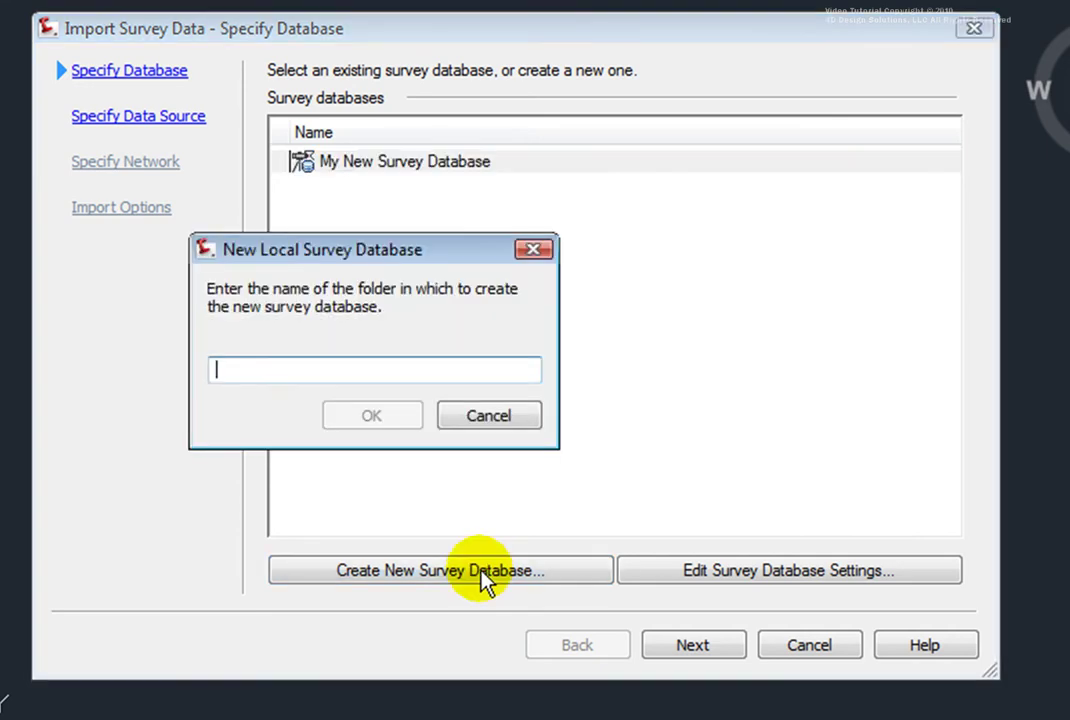
pyautogui.click(268, 369)
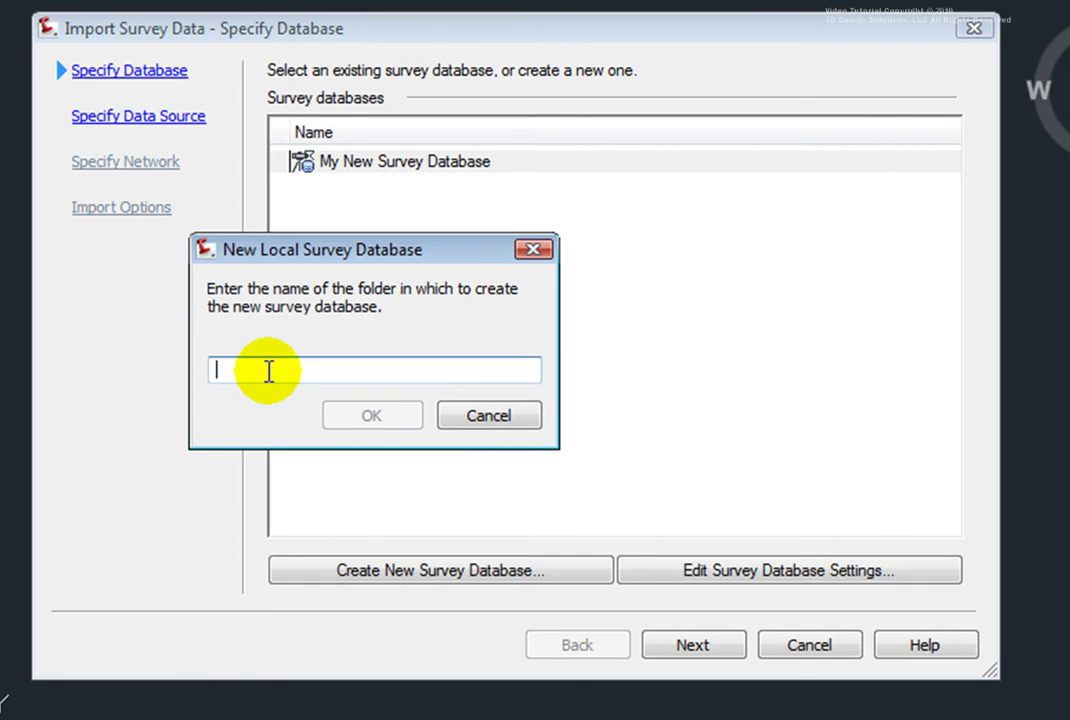
pyautogui.write('Sur')
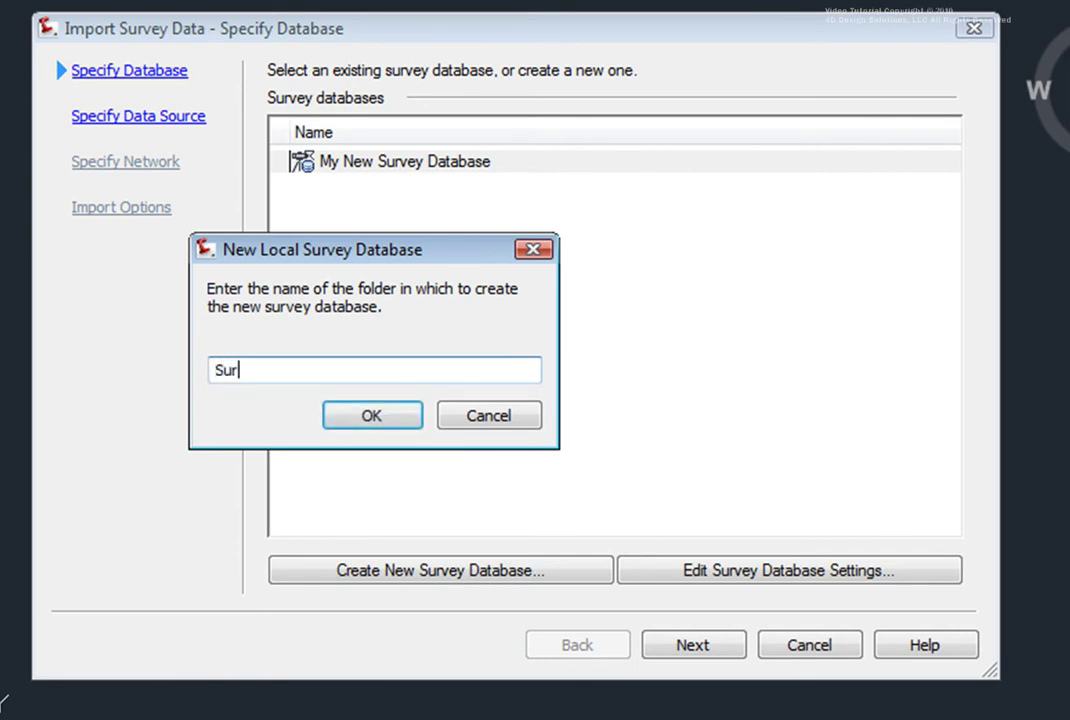
pyautogui.write('vey Point')
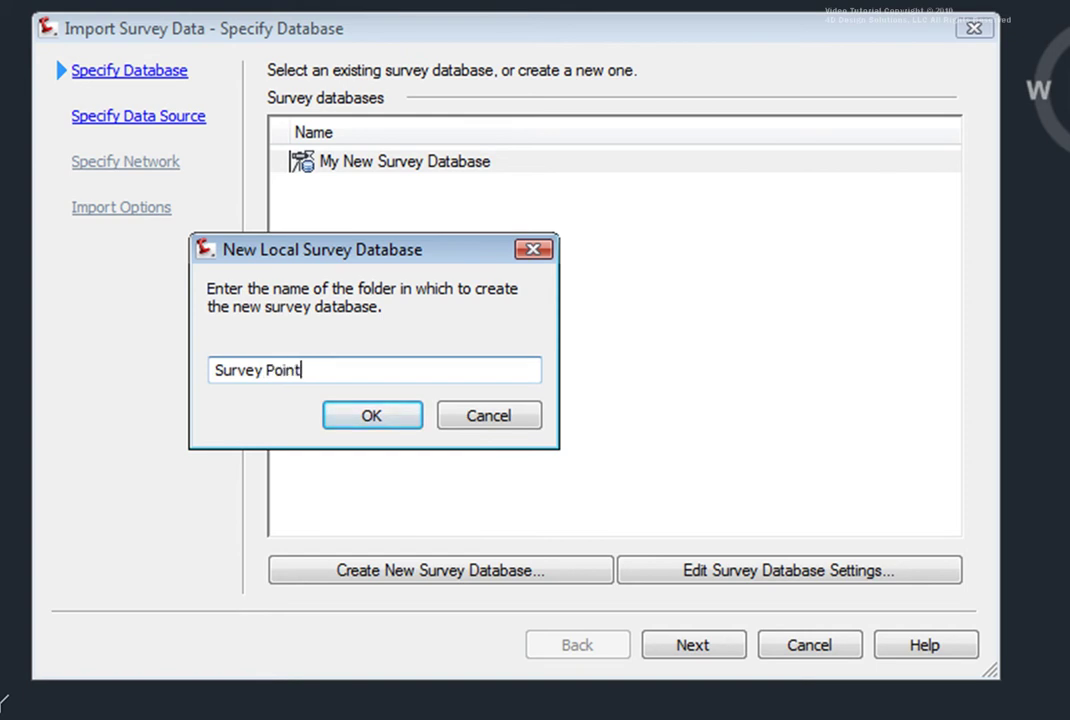
pyautogui.write('s TXT')
pyautogui.click(390, 424)
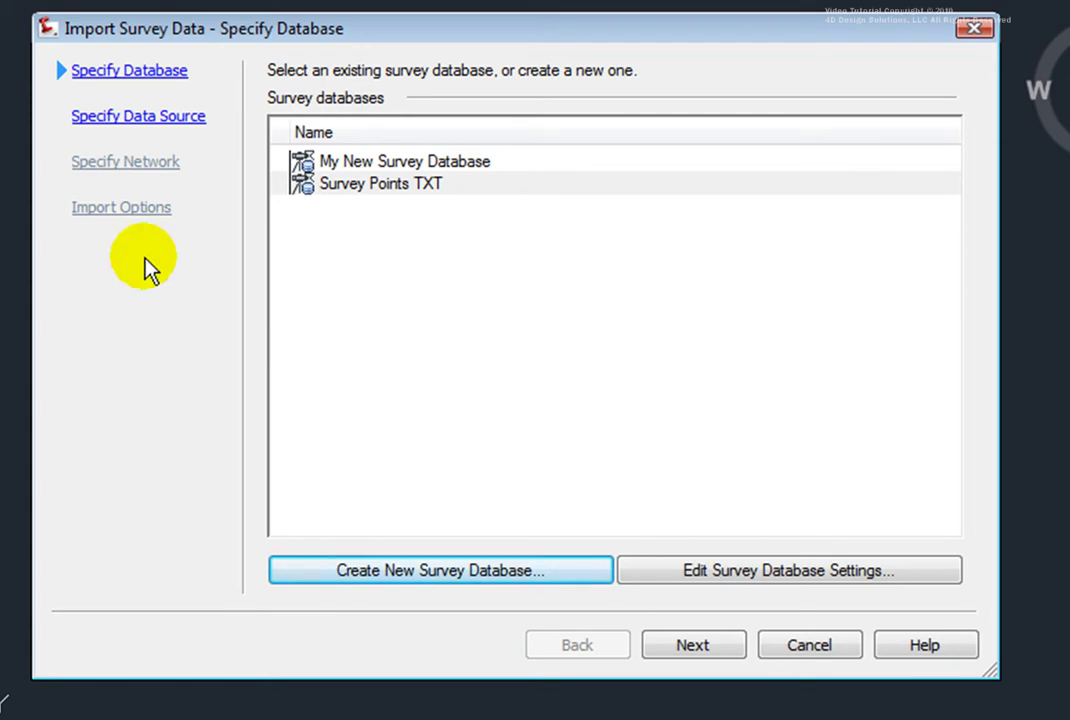
# - Set the import data source to Point File using Survey Points.txt
pyautogui.click(694, 646)
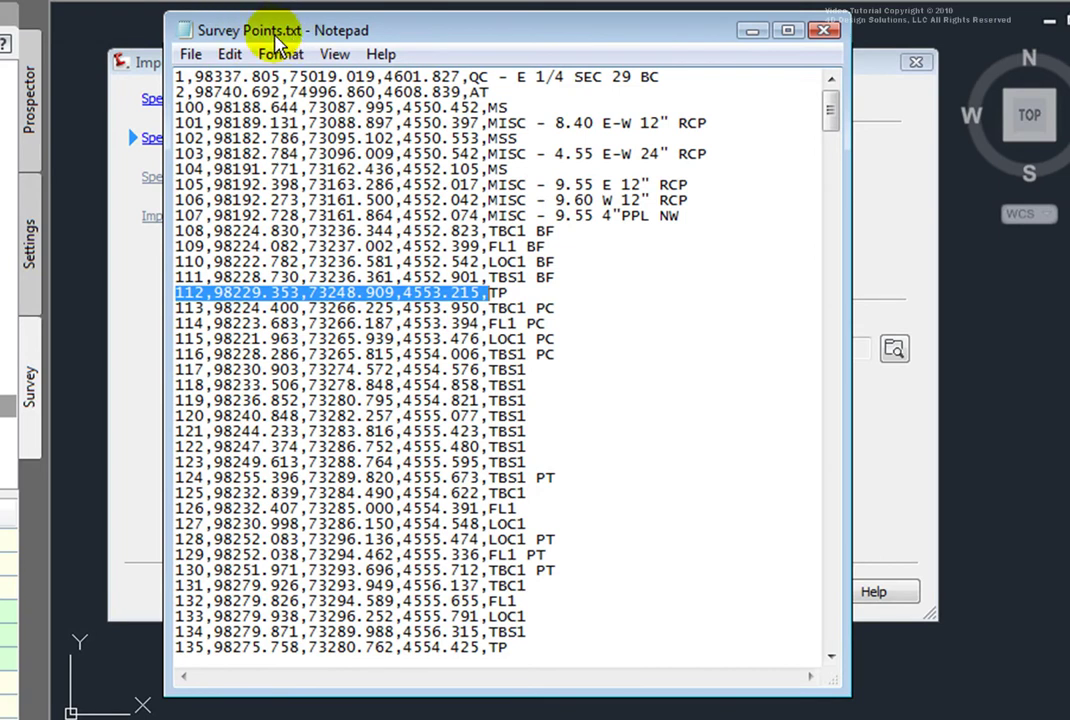
pyautogui.click(148, 72)
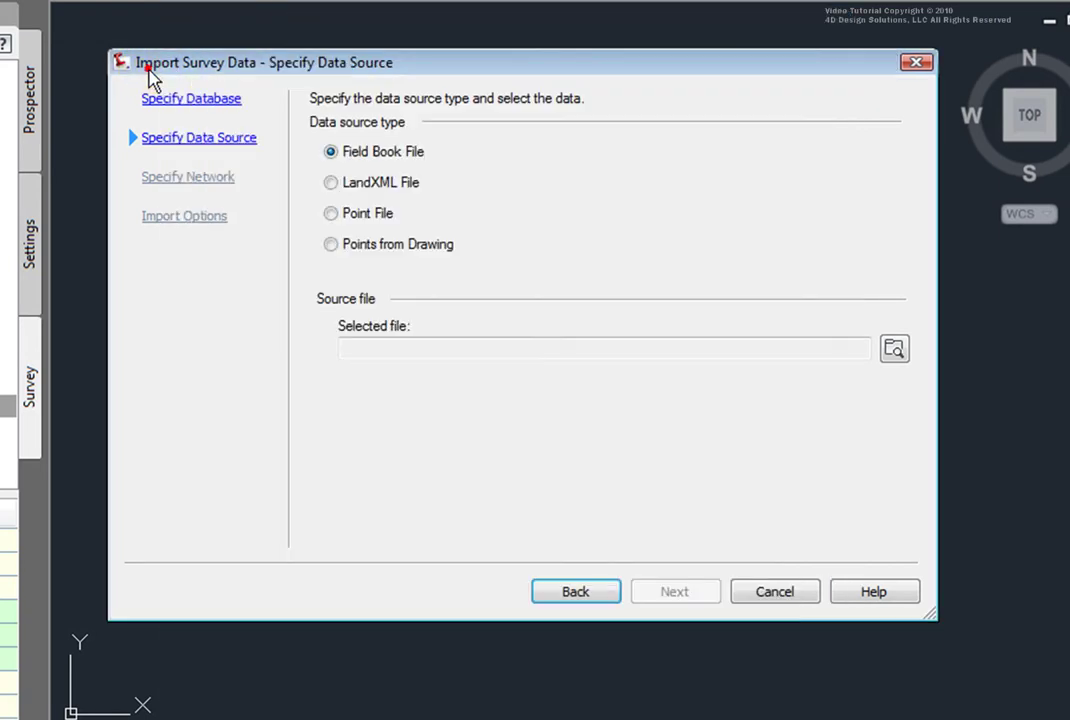
pyautogui.click(331, 214)
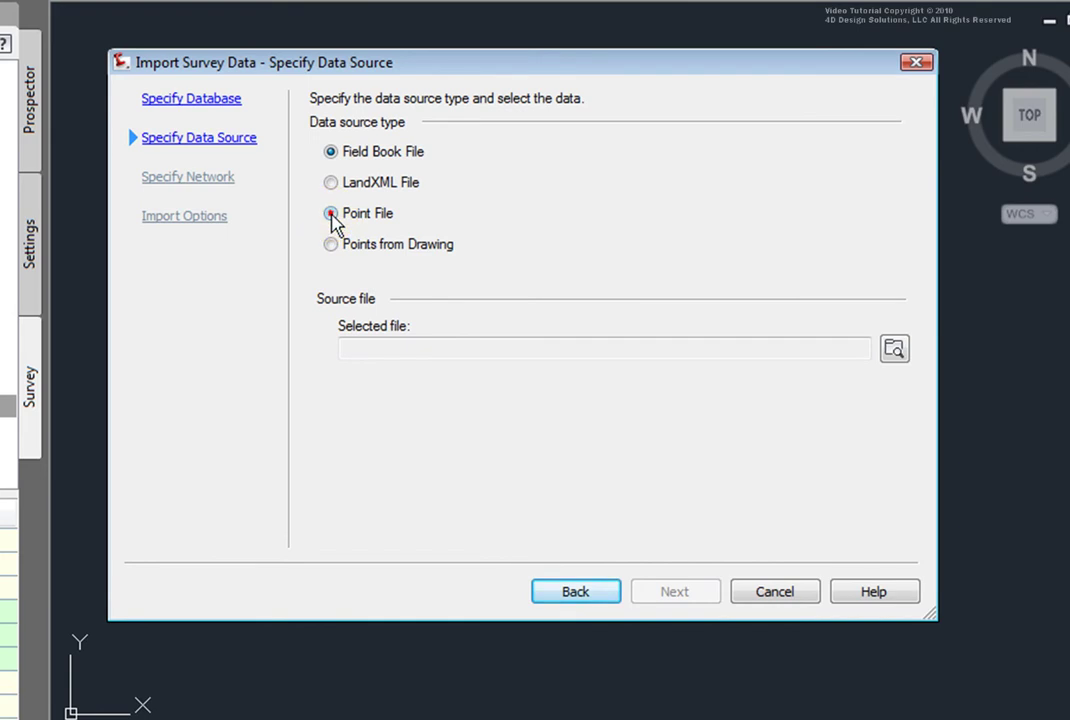
pyautogui.click(894, 348)
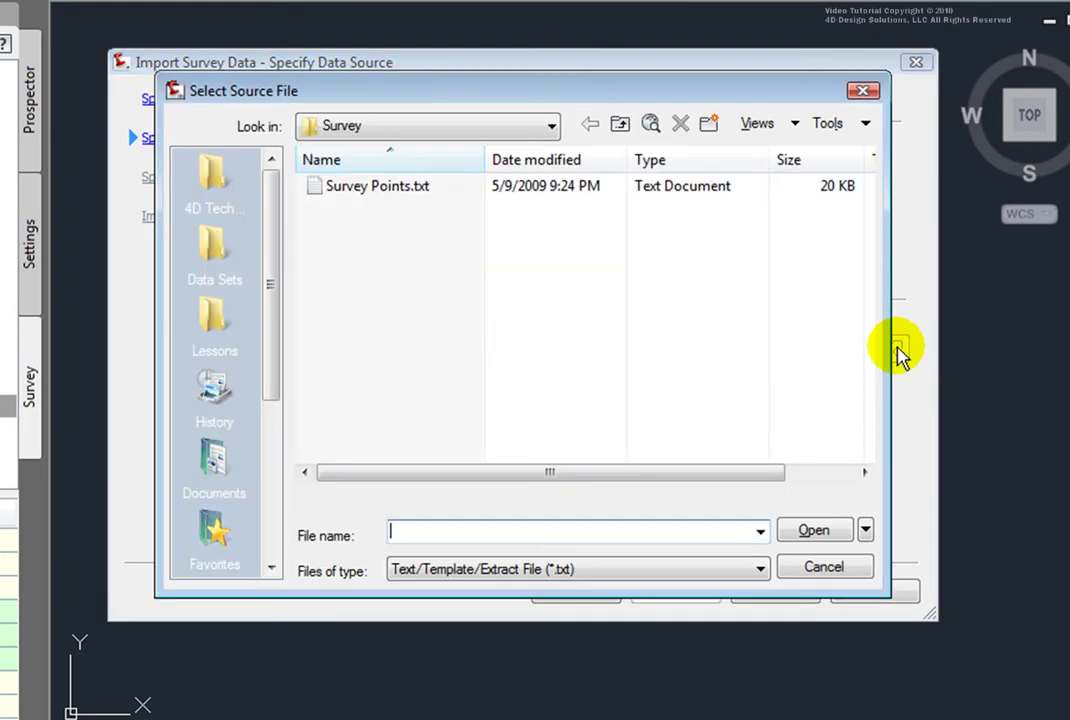
pyautogui.click(354, 194)
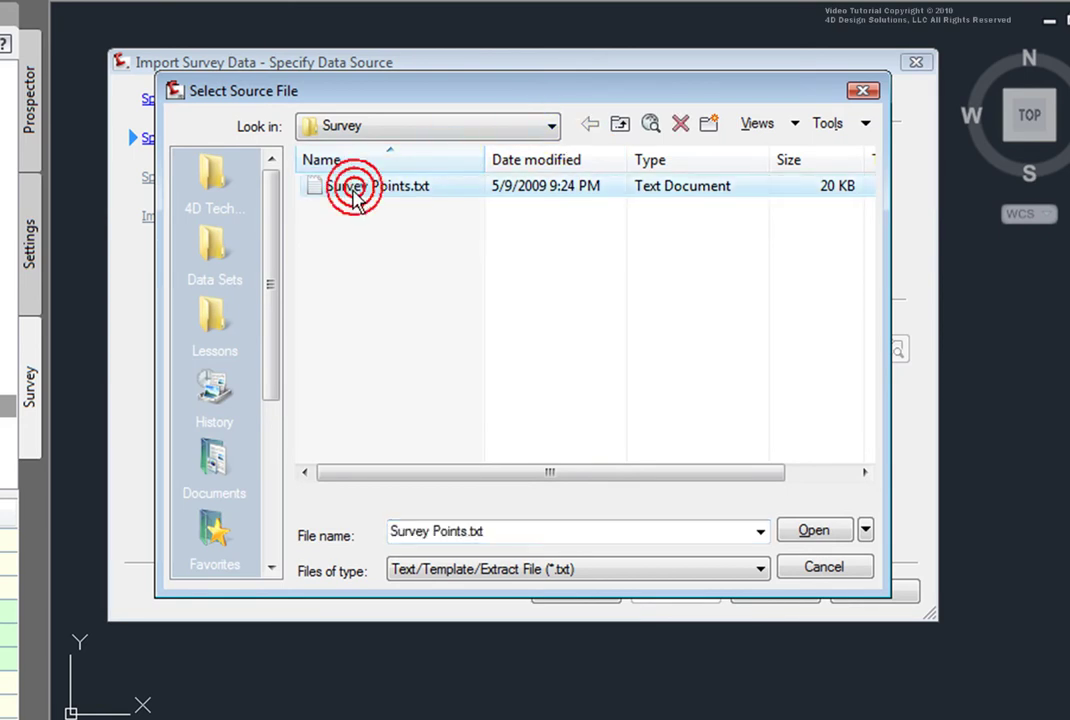
pyautogui.click(819, 536)
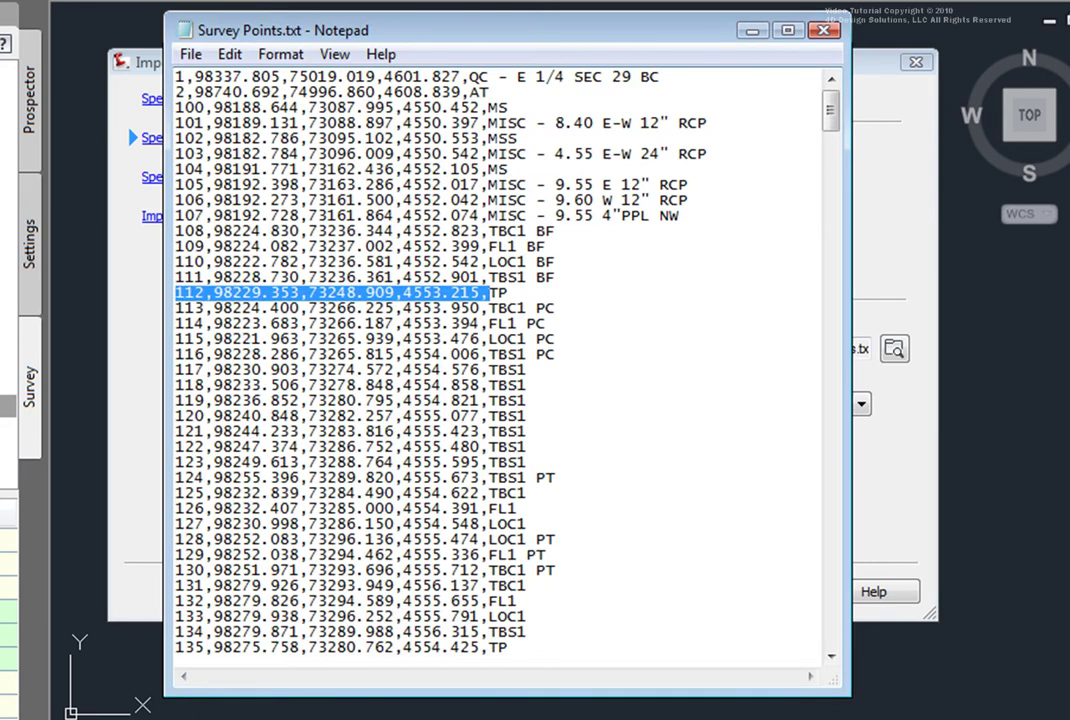
pyautogui.click(185, 258)
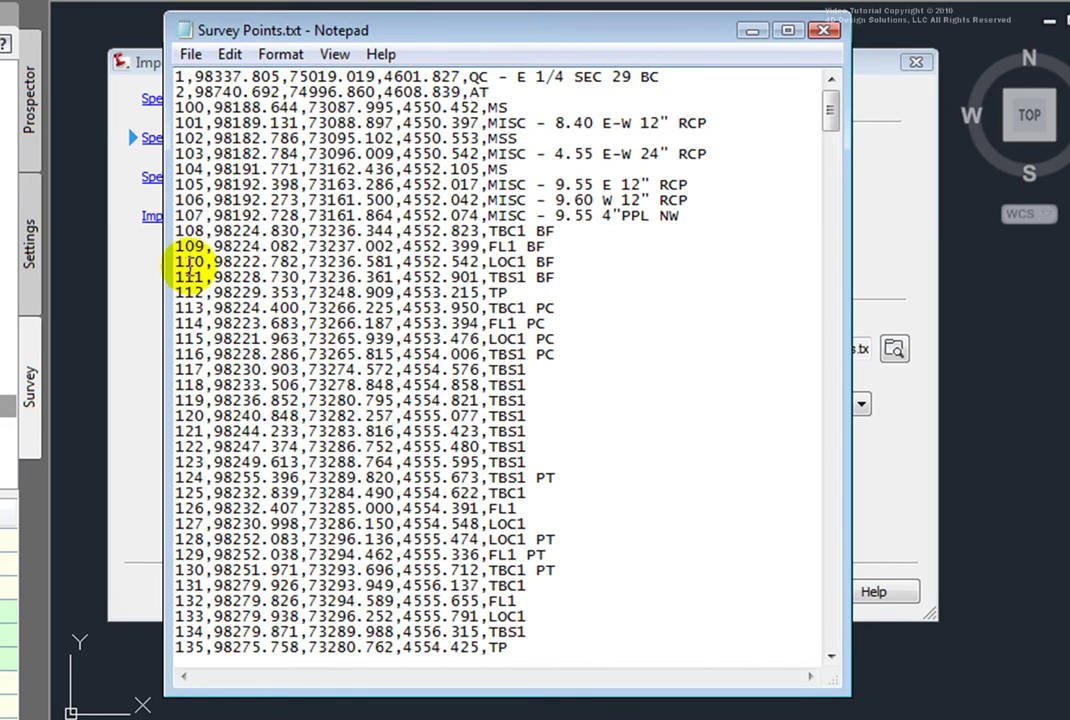
pyautogui.moveTo(178, 261); pyautogui.dragTo(398, 262)
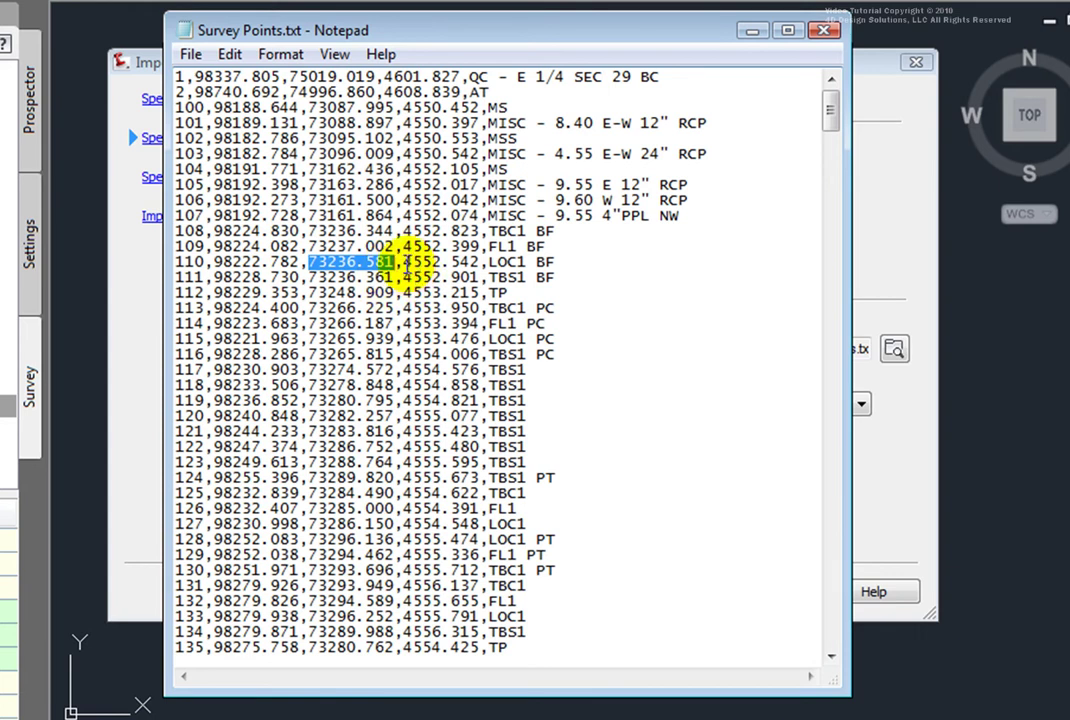
pyautogui.moveTo(403, 262); pyautogui.dragTo(556, 262)
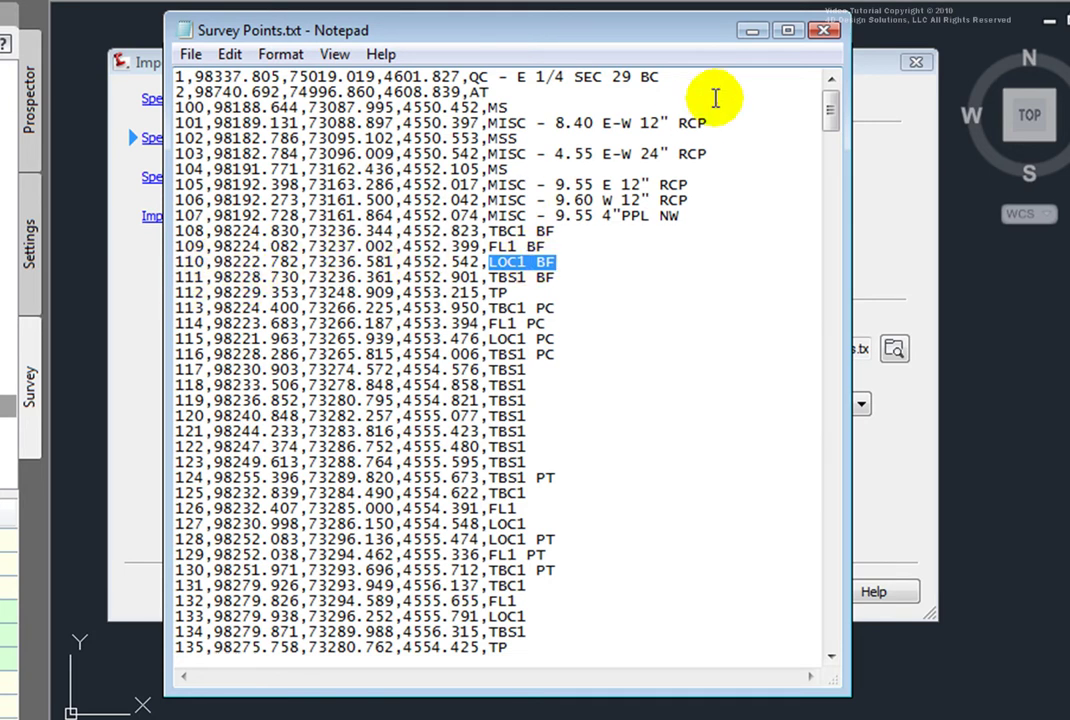
pyautogui.click(137, 66)
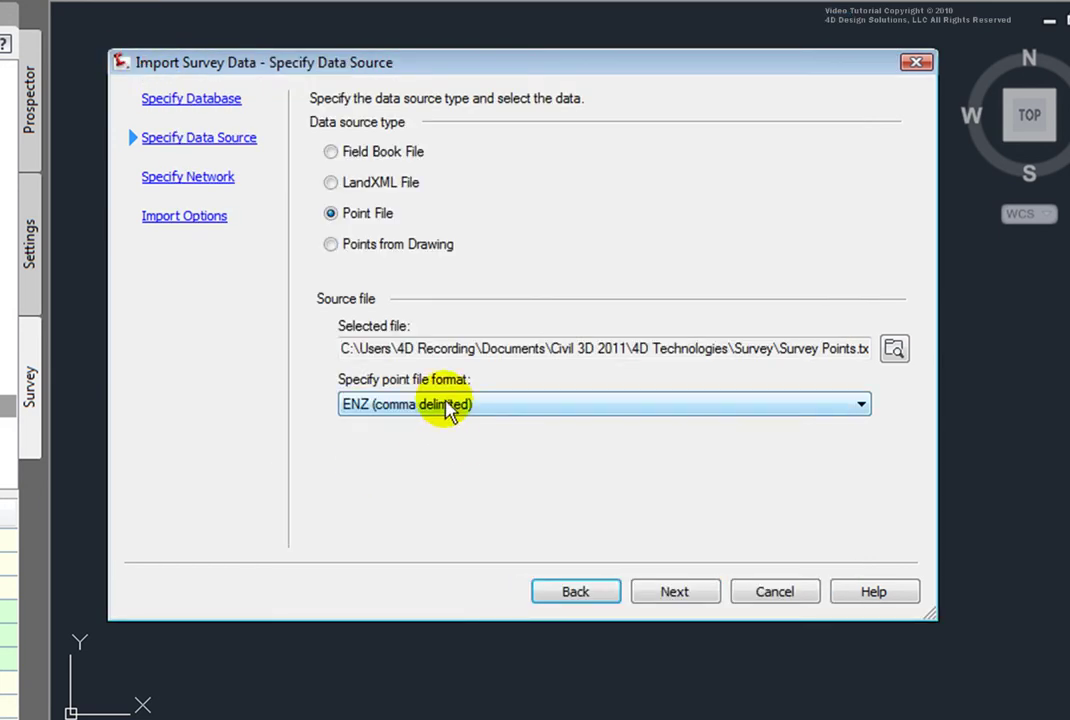
# - Choose PNEZD (comma delimited) as the point file format and advance to the network page
pyautogui.click(853, 410)
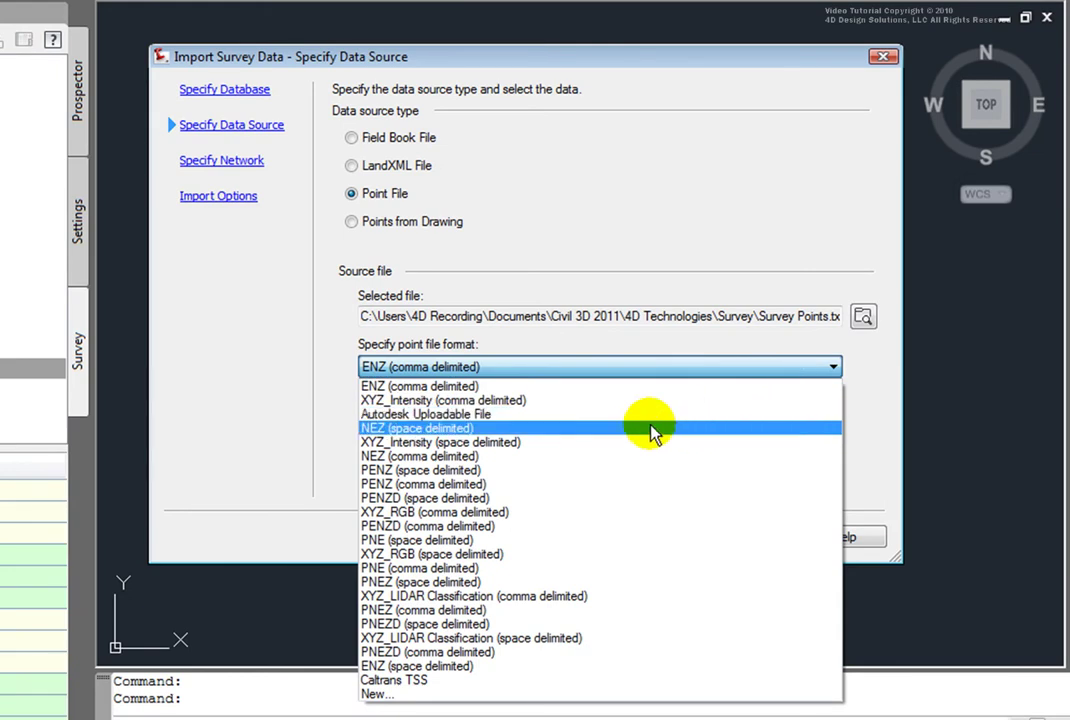
pyautogui.click(420, 652)
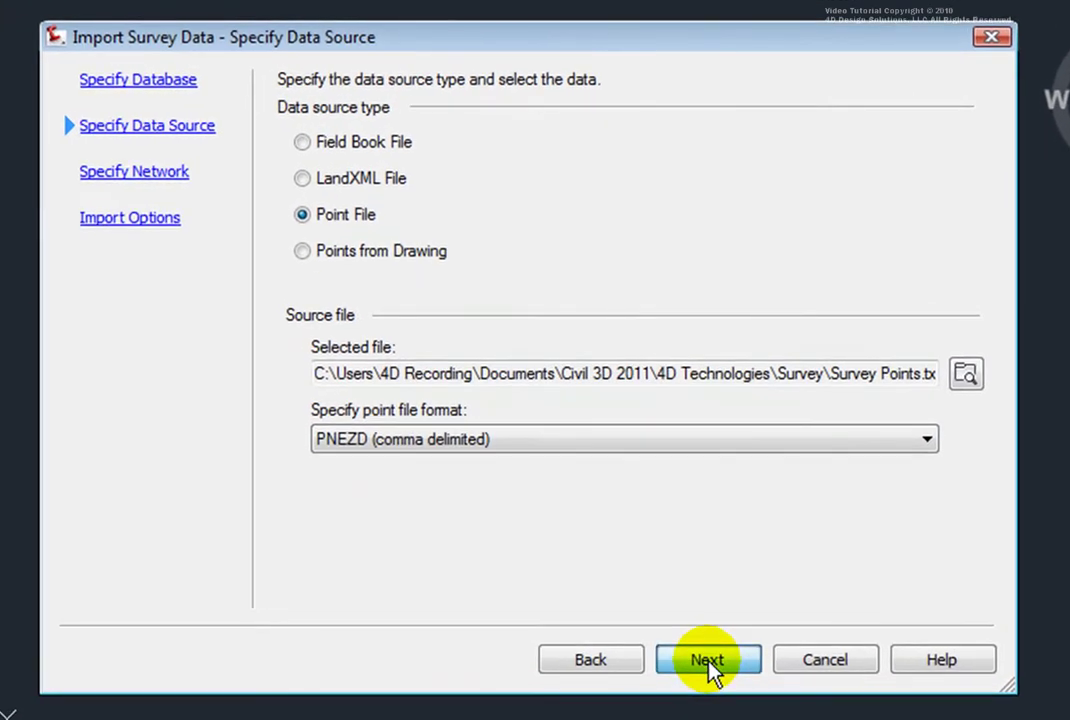
pyautogui.click(708, 661)
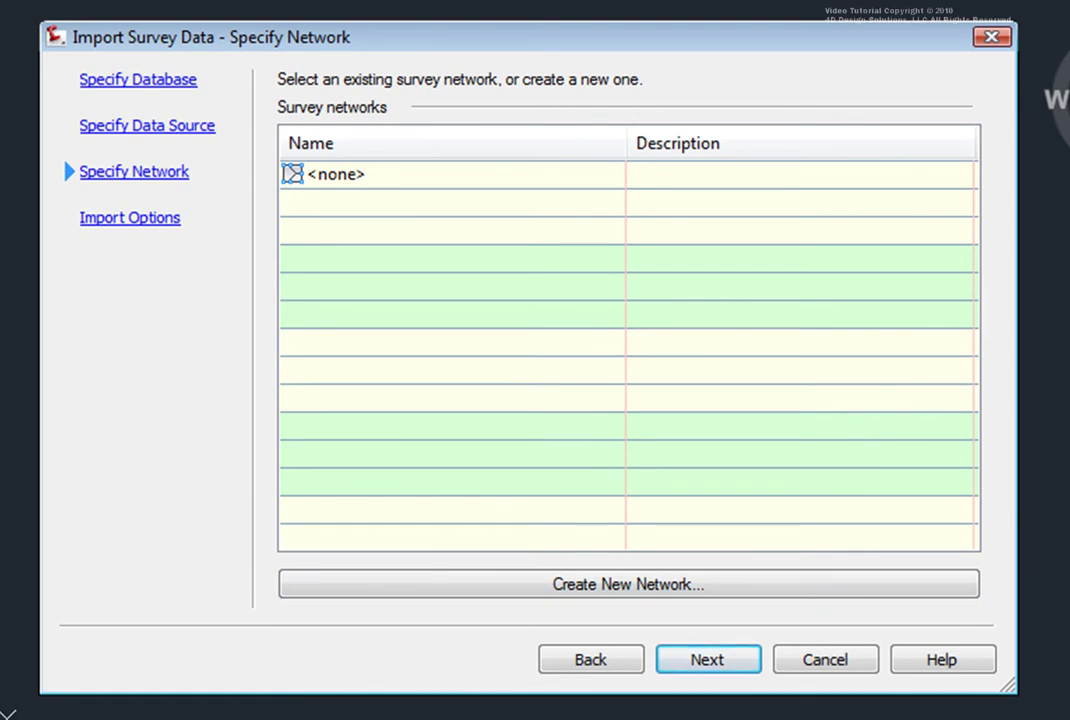
# - Create a new survey network named 'Survey Points' and advance to Import Options
pyautogui.click(628, 588)
pyautogui.click(461, 257)
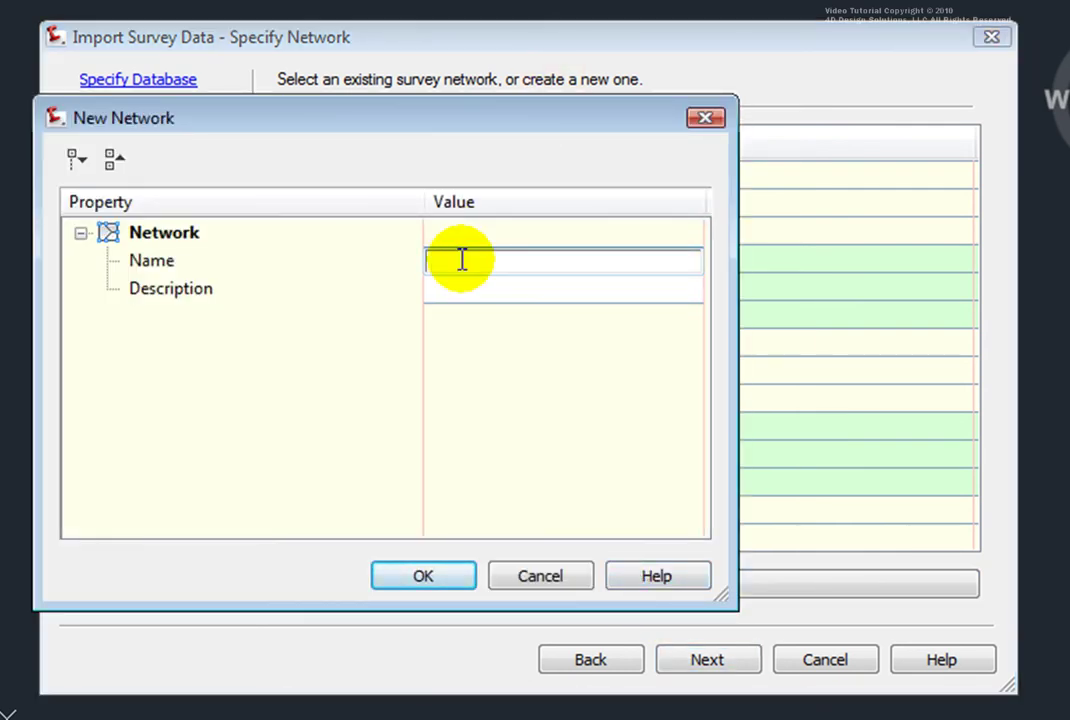
pyautogui.write('Survey Points')
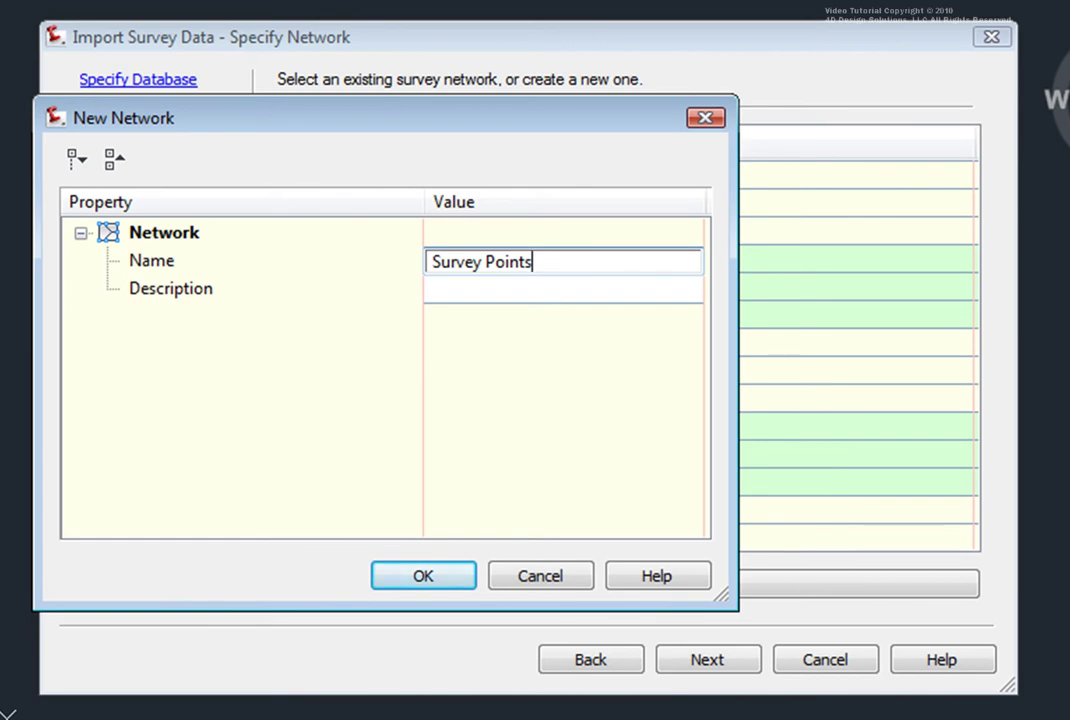
pyautogui.click(460, 297)
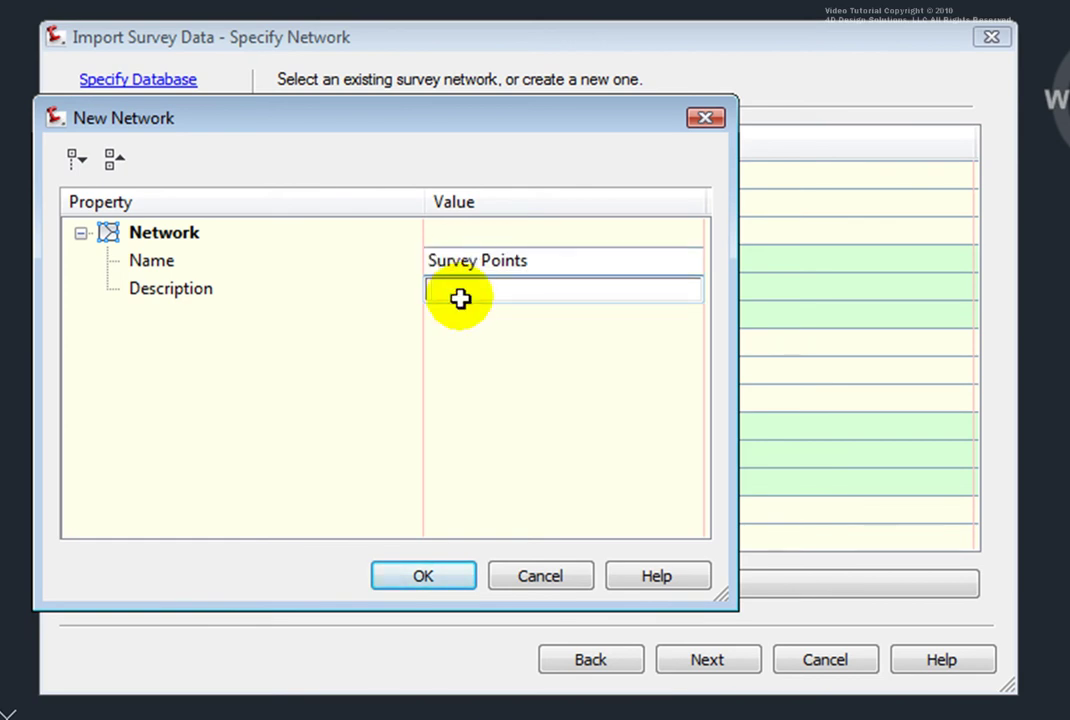
pyautogui.click(425, 580)
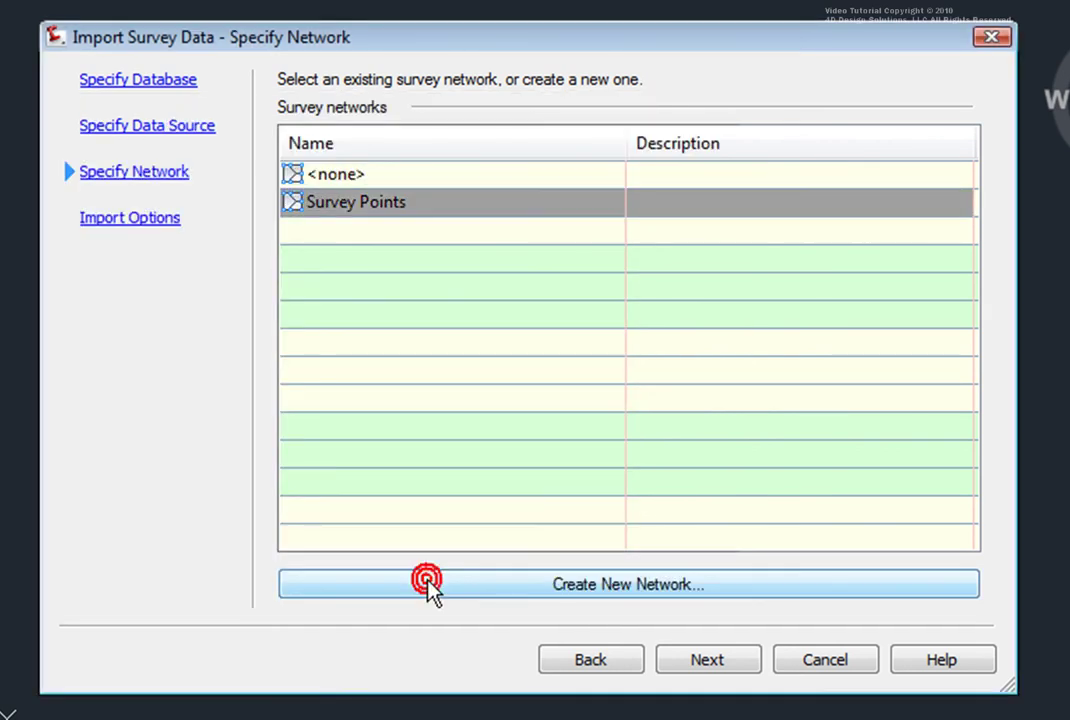
pyautogui.click(721, 667)
# - Use My FPD as the figure prefix database and process linework with the My LCS code set
pyautogui.click(710, 662)
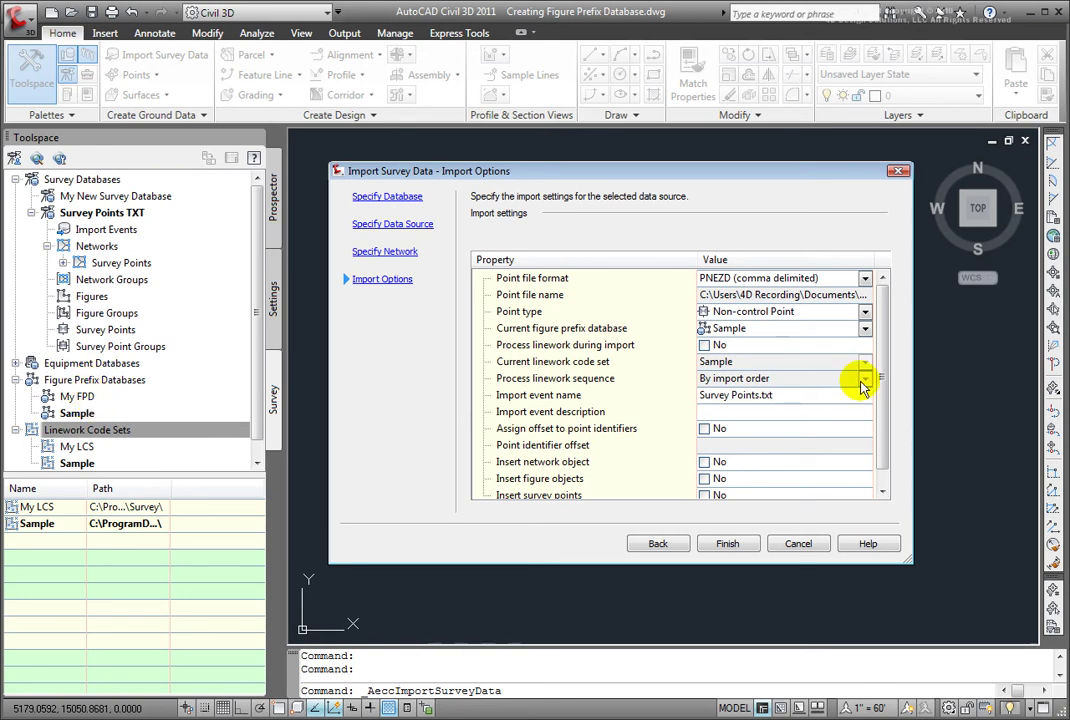
pyautogui.click(865, 330)
pyautogui.click(722, 345)
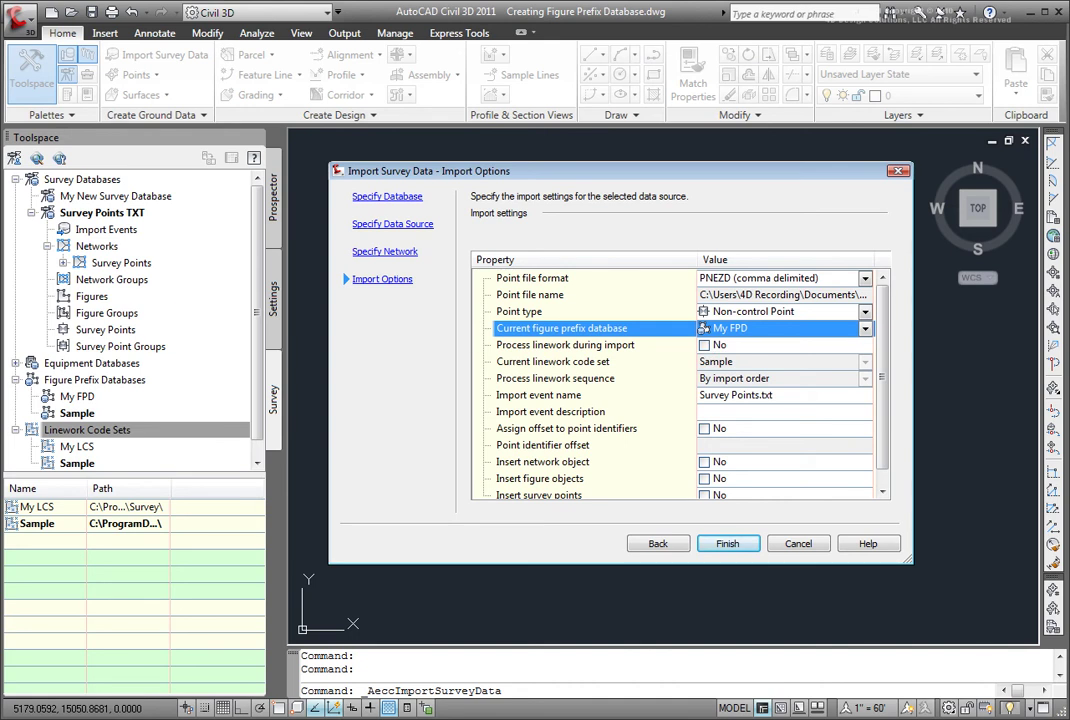
pyautogui.click(704, 345)
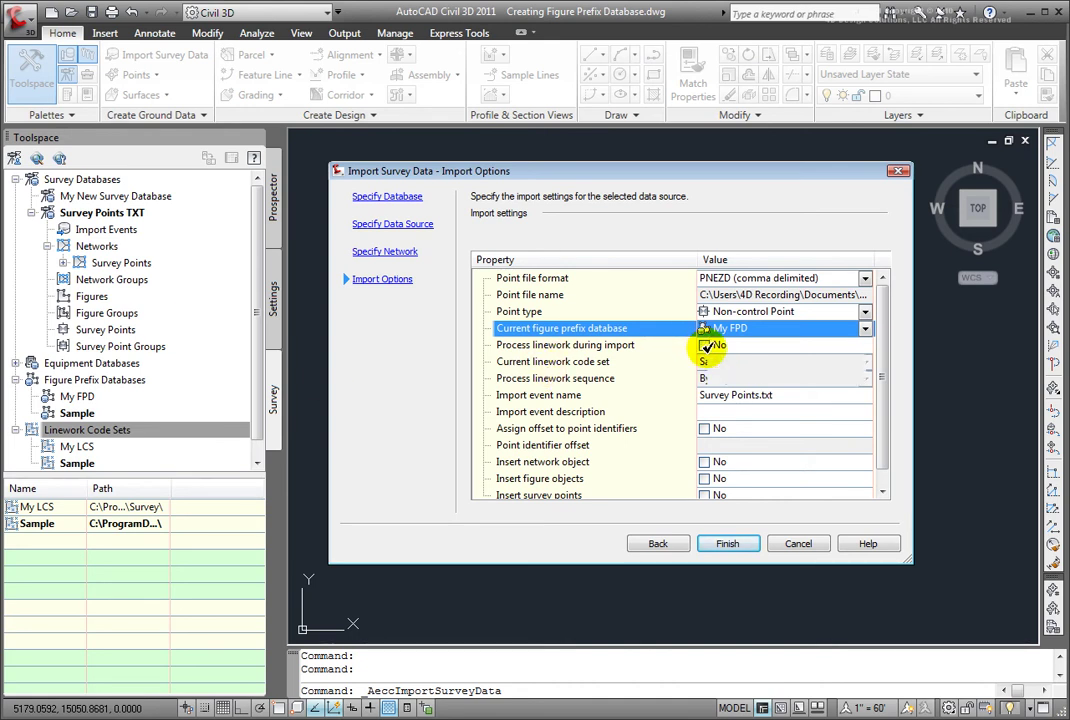
pyautogui.click(704, 345)
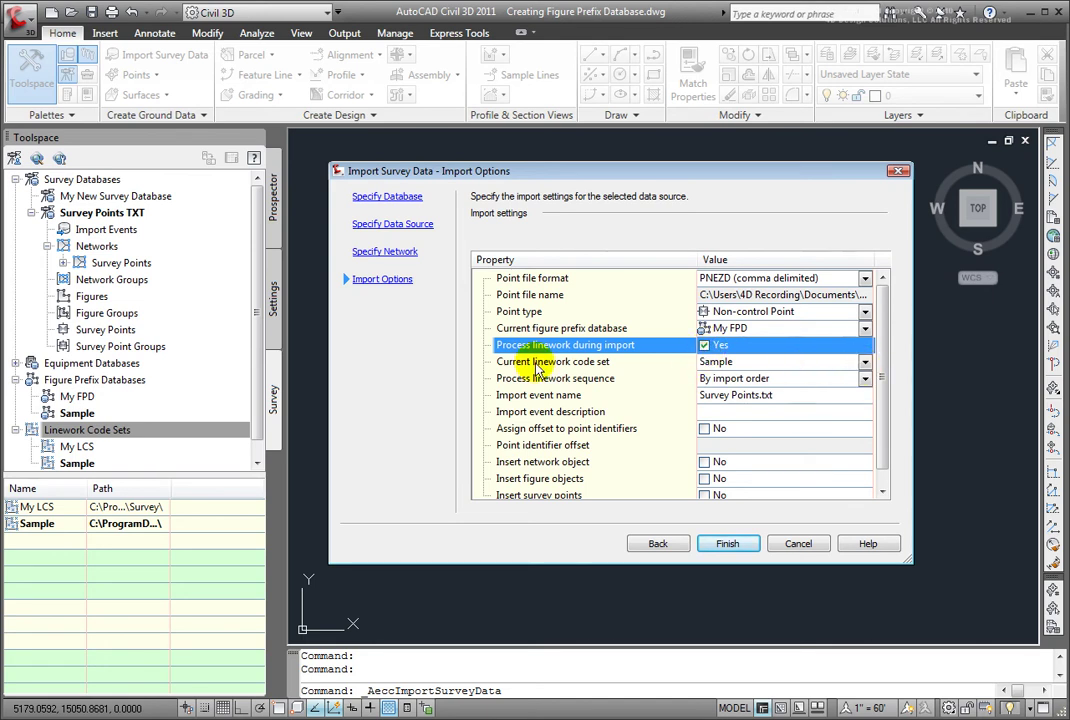
pyautogui.click(866, 362)
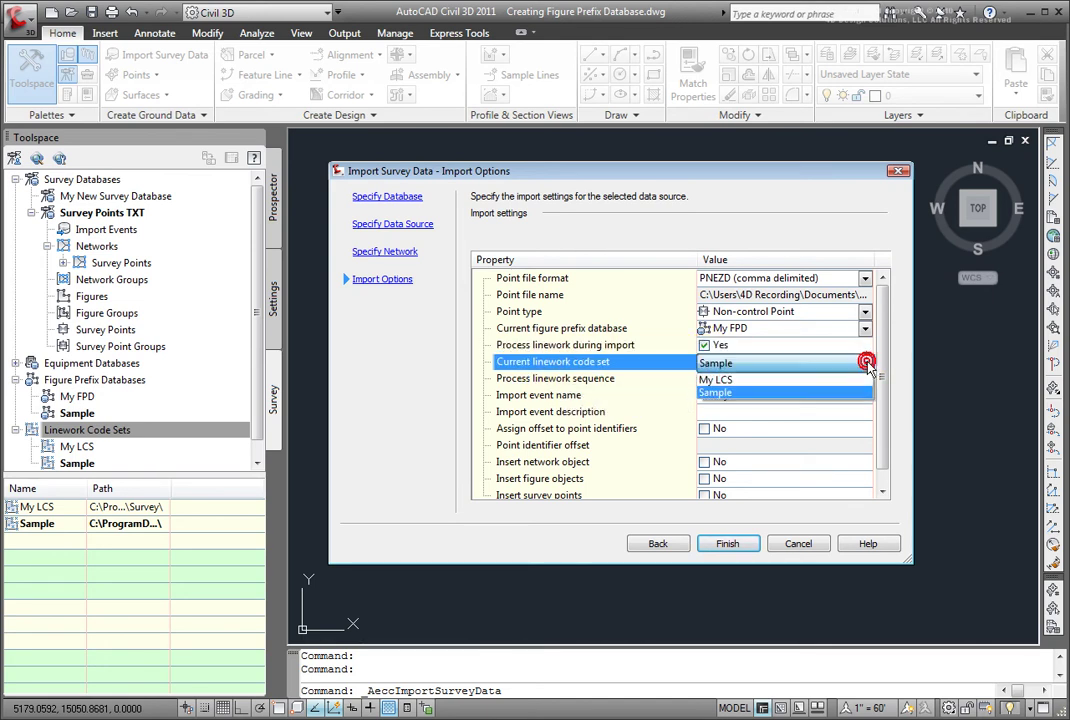
pyautogui.click(726, 382)
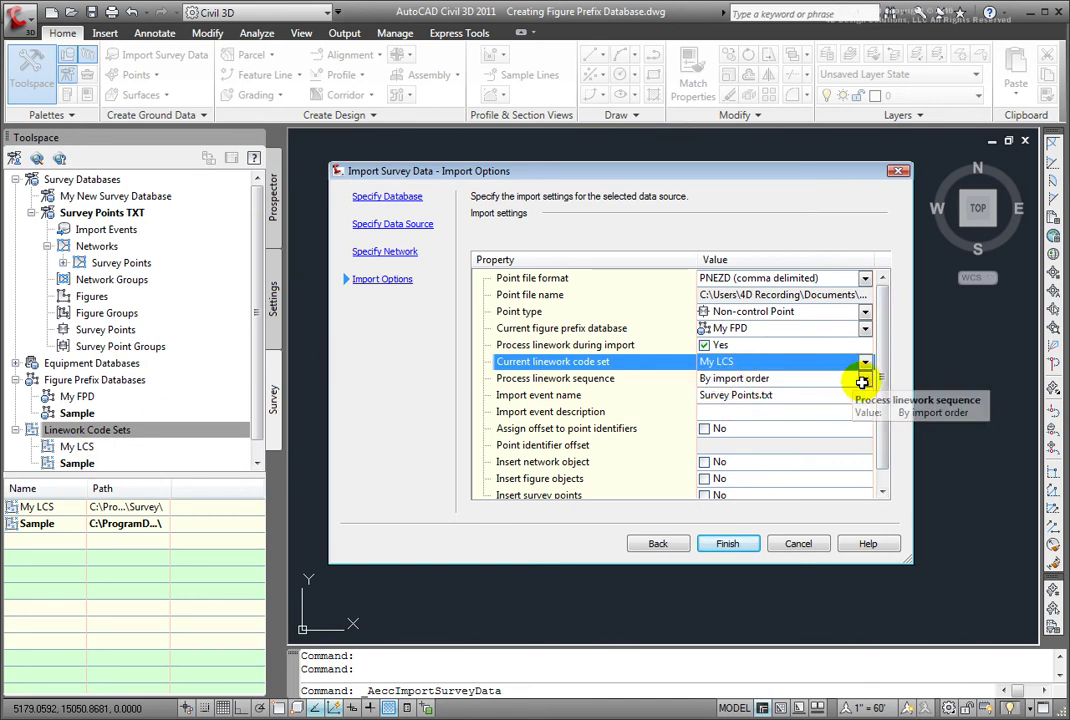
pyautogui.moveTo(883, 378); pyautogui.dragTo(884, 394)
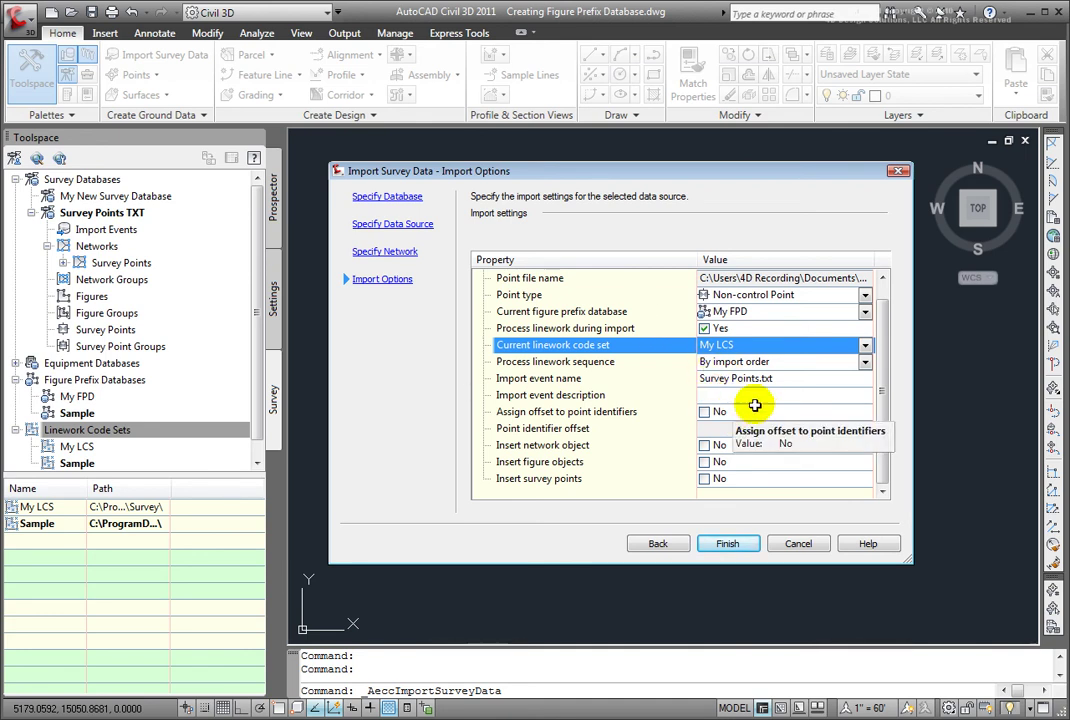
pyautogui.click(878, 365)
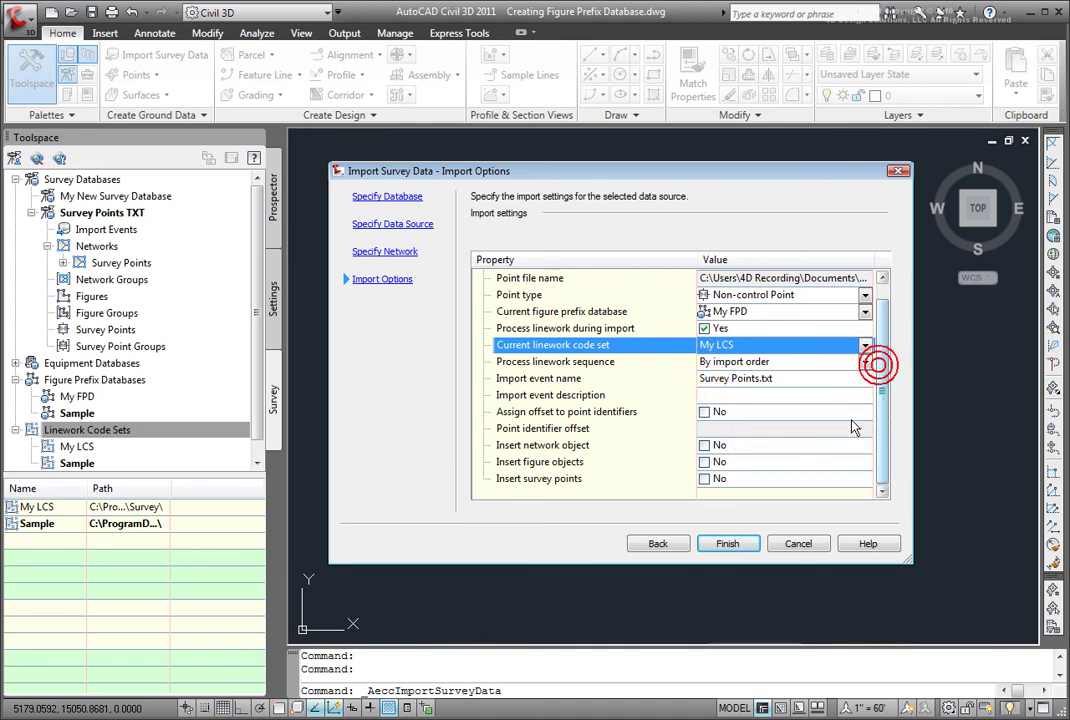
# - Enable inserting the network, figures and survey points, then run the import
pyautogui.click(705, 445)
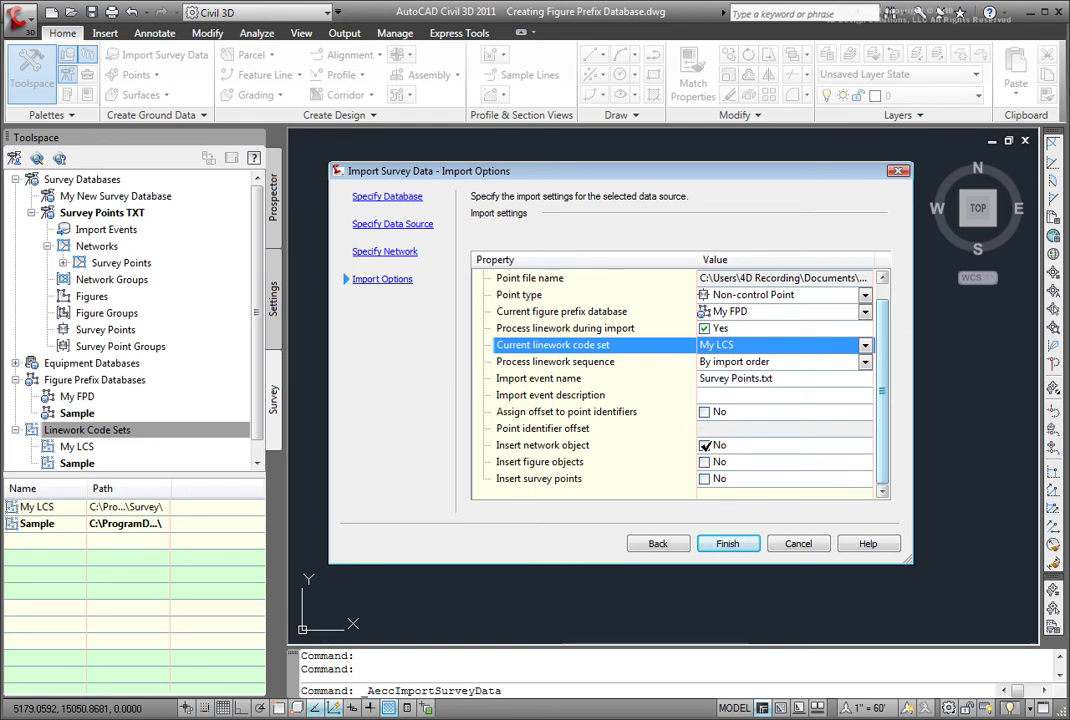
pyautogui.click(776, 440)
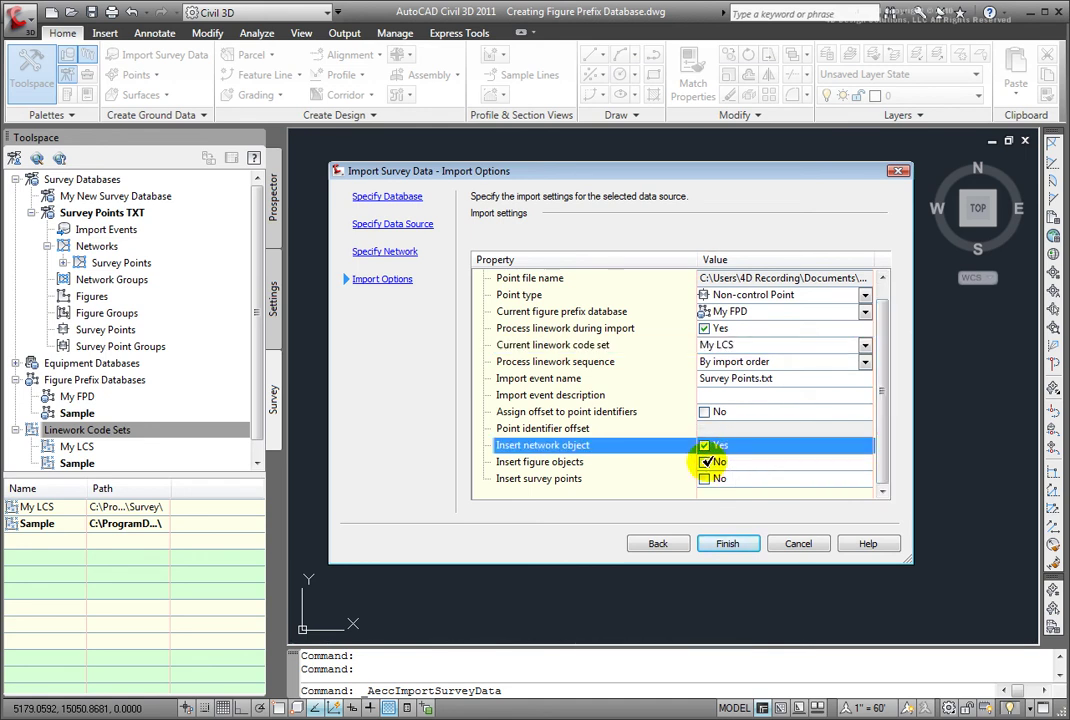
pyautogui.click(707, 463)
pyautogui.click(705, 462)
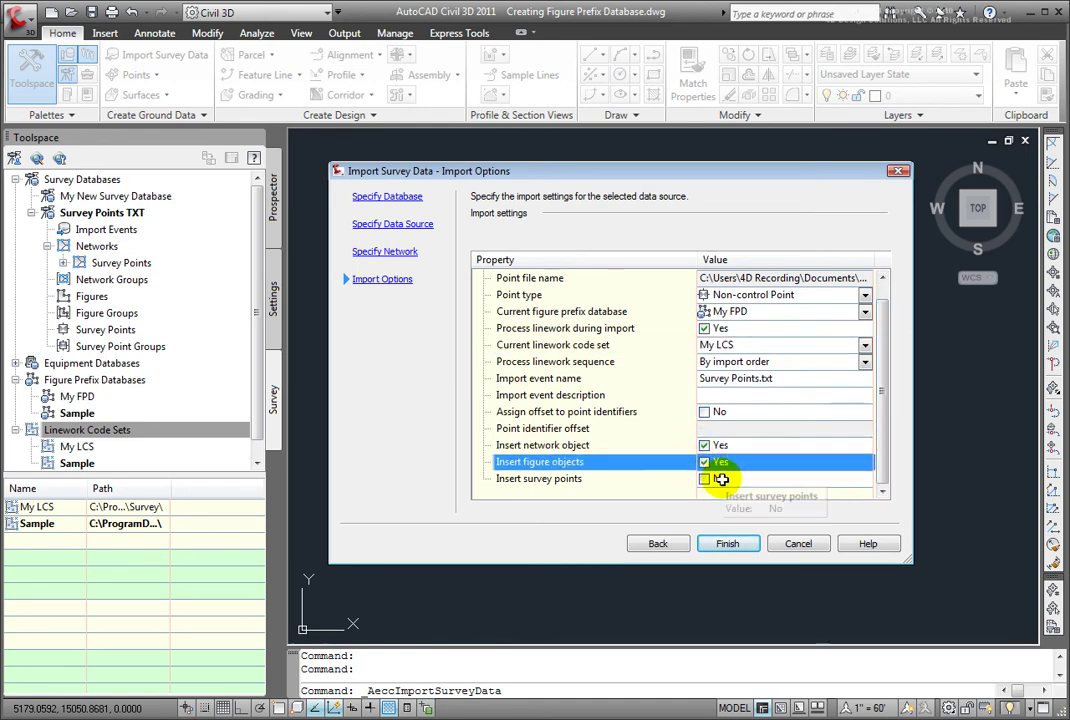
pyautogui.click(705, 479)
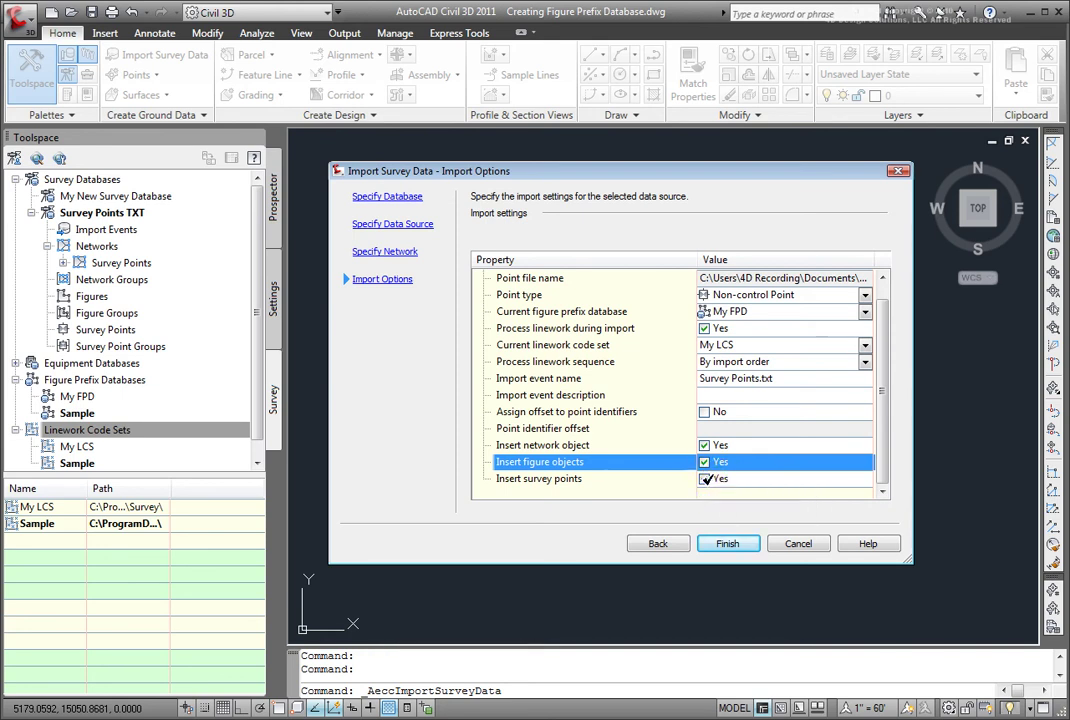
pyautogui.click(707, 481)
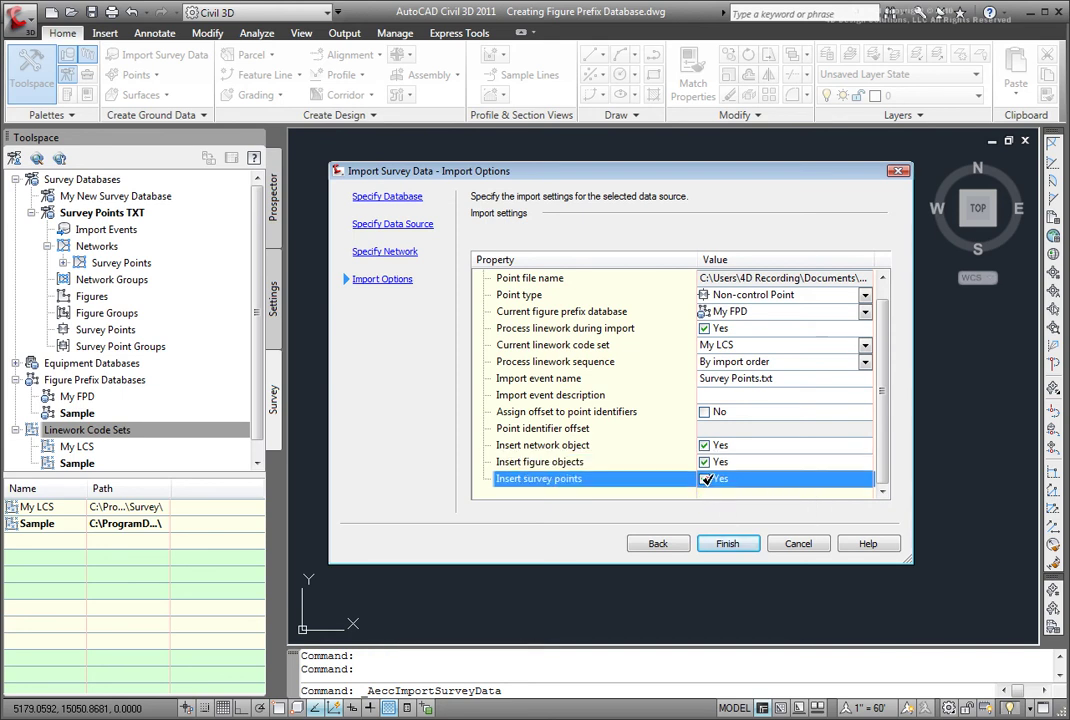
pyautogui.click(730, 545)
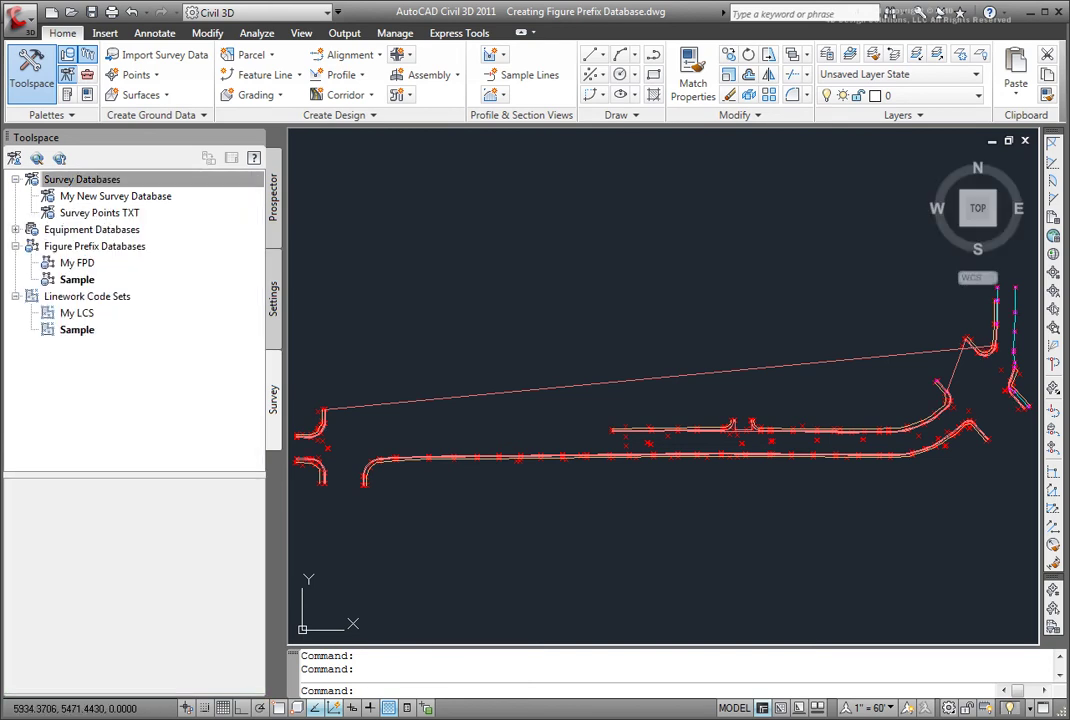
# - Create new Drawing4 from the _AutoCAD Civil 3D (Imperial) NCS template in Prospector
pyautogui.click(271, 188)
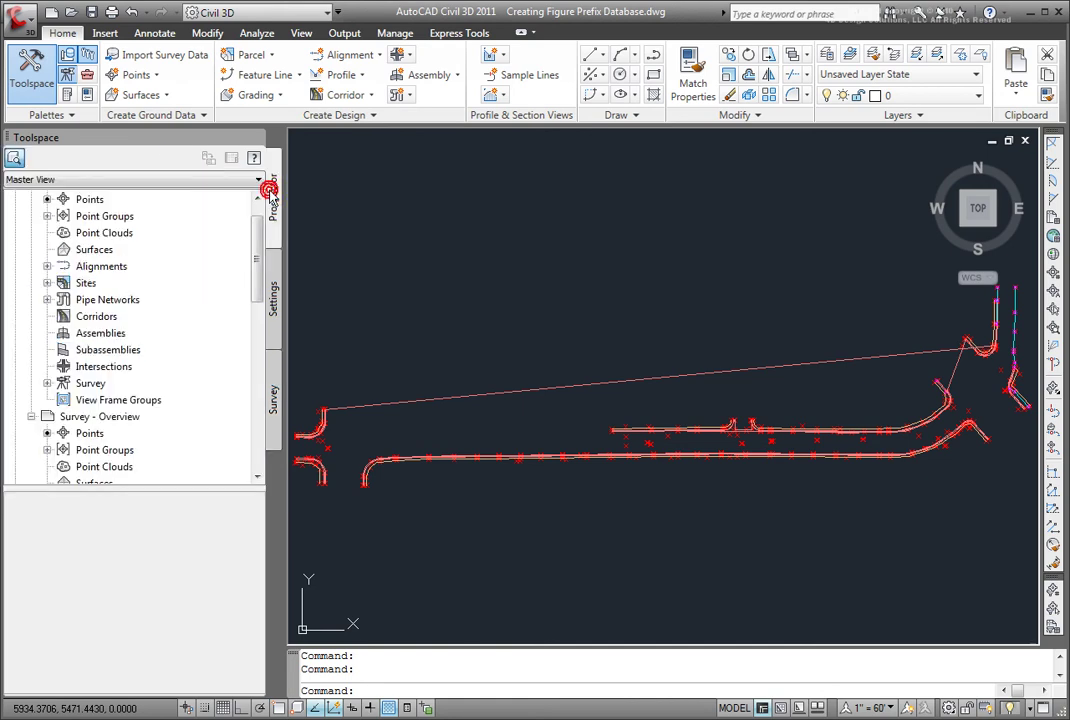
pyautogui.scroll(1, 220, 253)
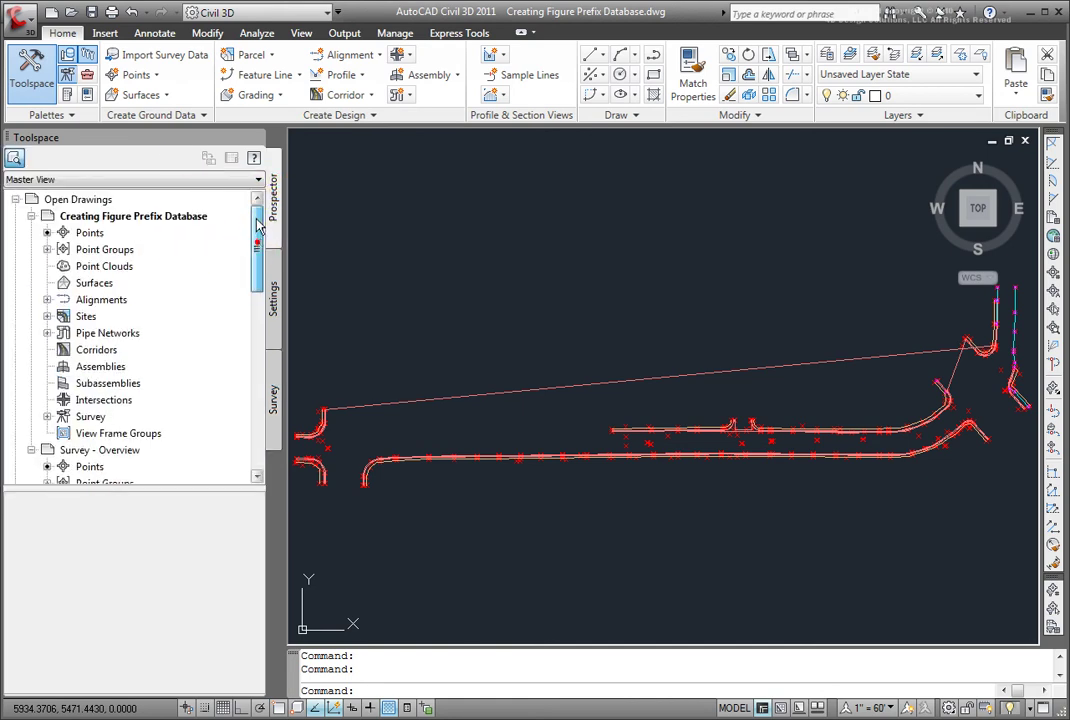
pyautogui.click(31, 216)
pyautogui.click(31, 232)
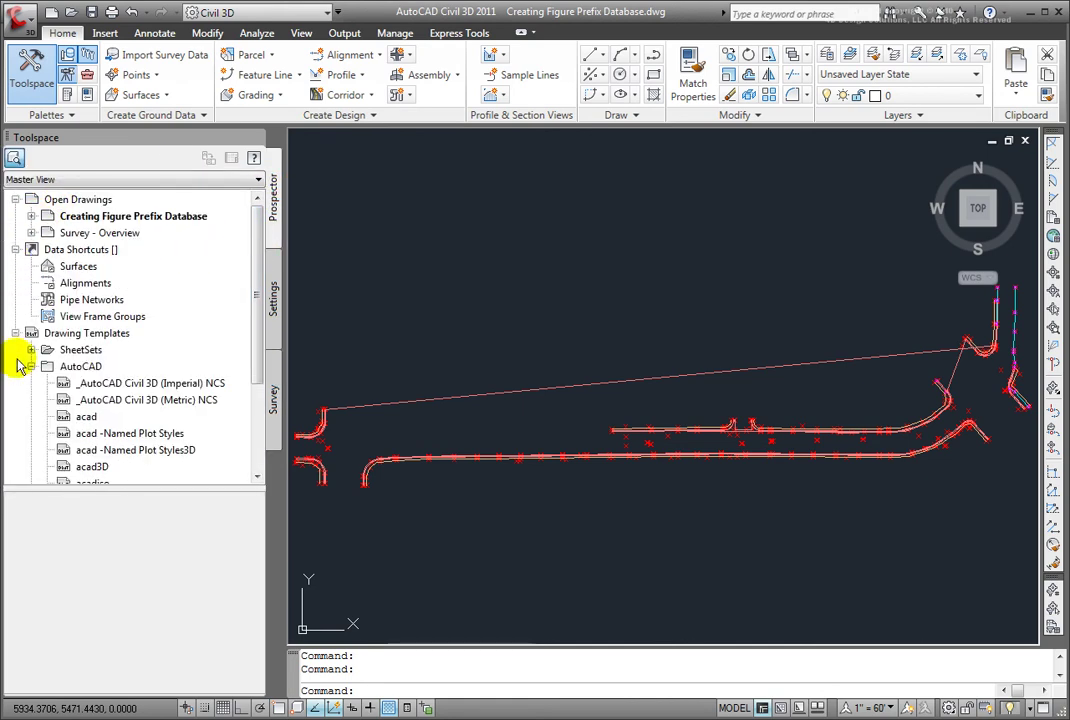
pyautogui.click(150, 383)
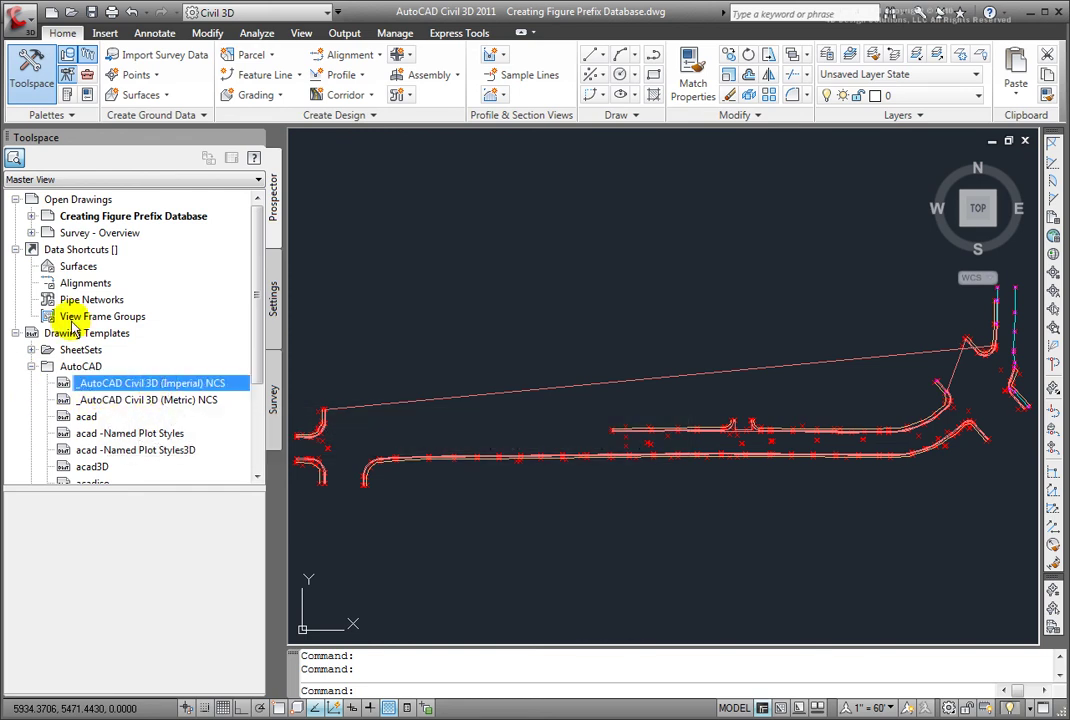
pyautogui.rightClick(88, 384)
pyautogui.click(152, 395)
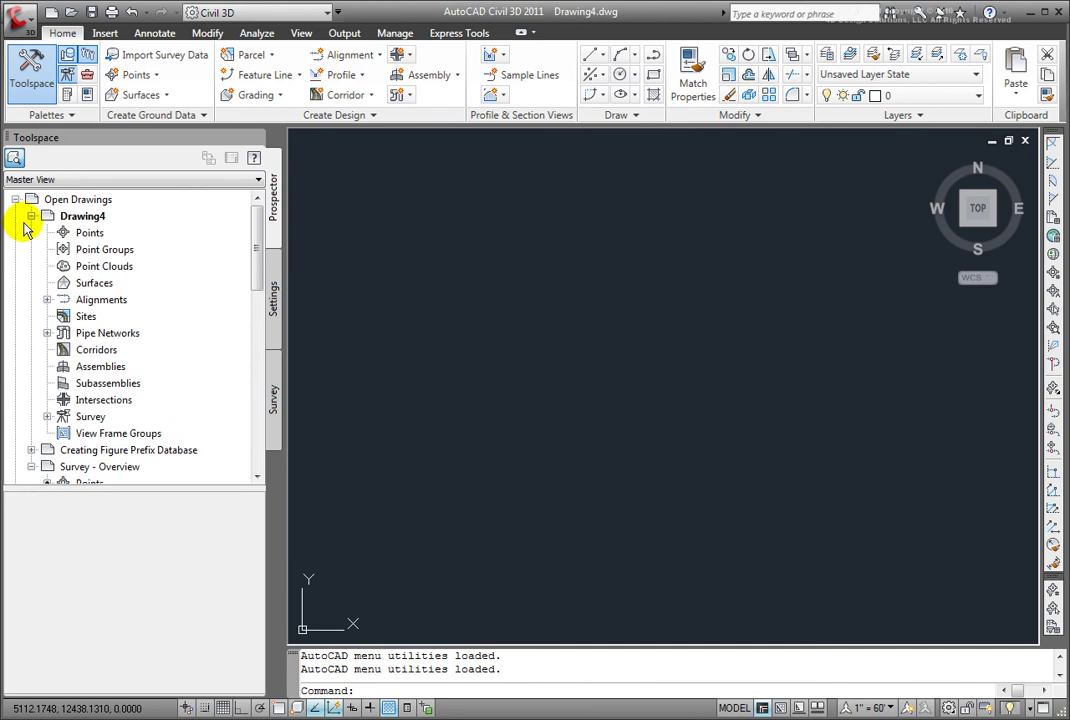
pyautogui.click(30, 216)
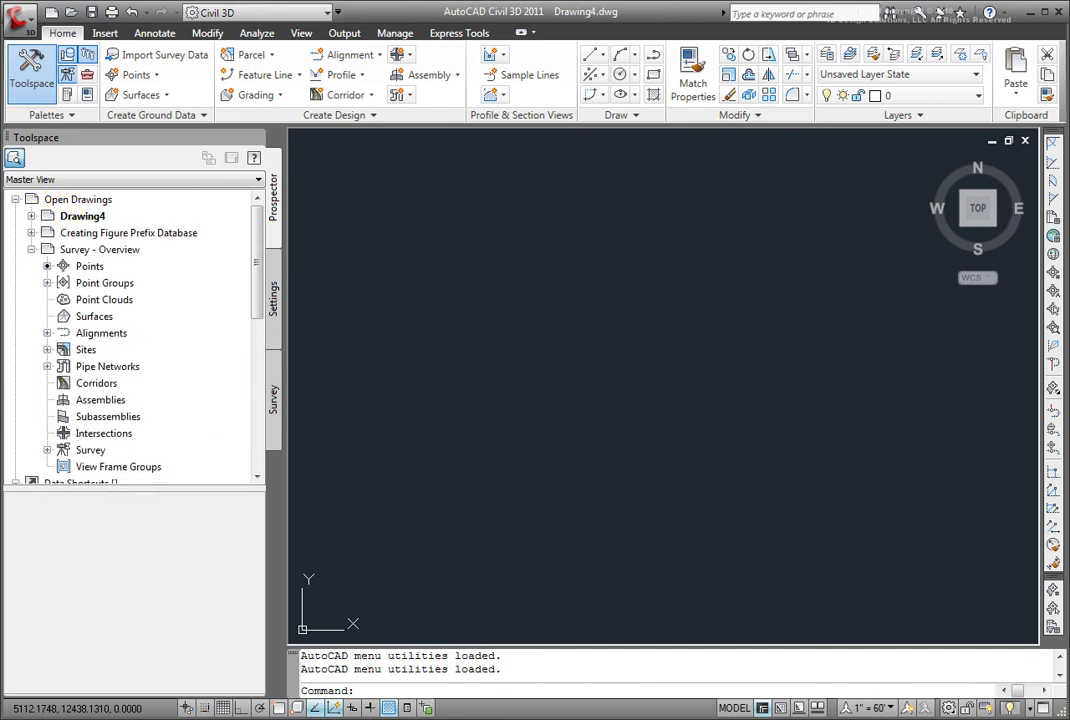
pyautogui.click(275, 402)
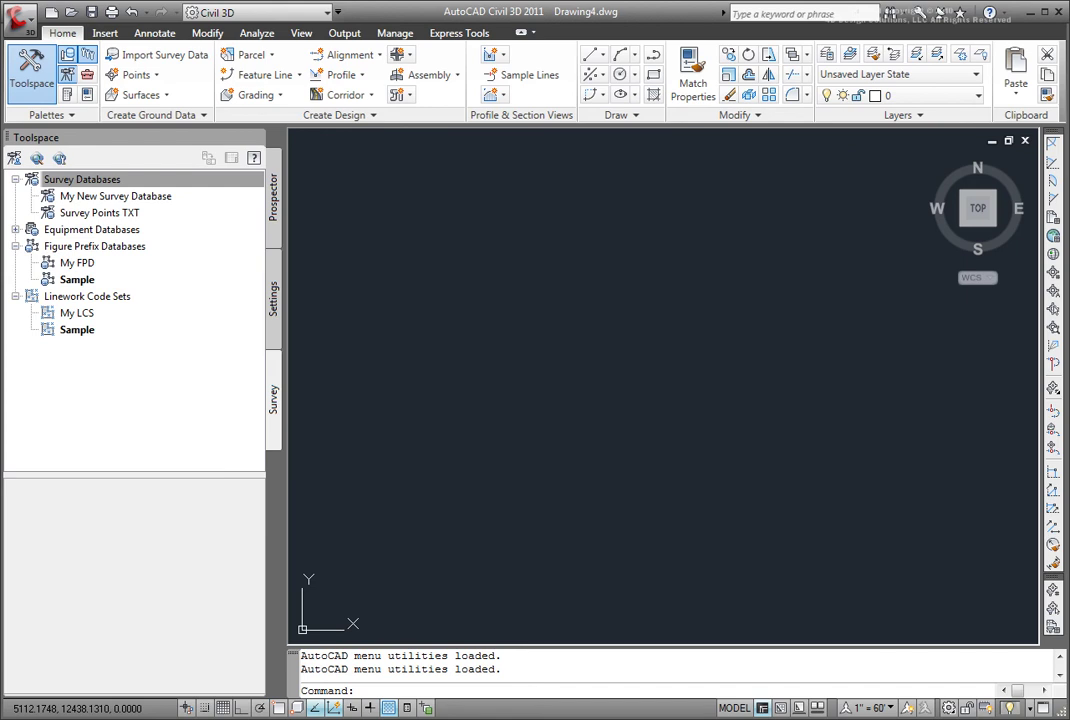
# - Create a new survey database named 'Field Book' and advance to the data source page
pyautogui.click(136, 55)
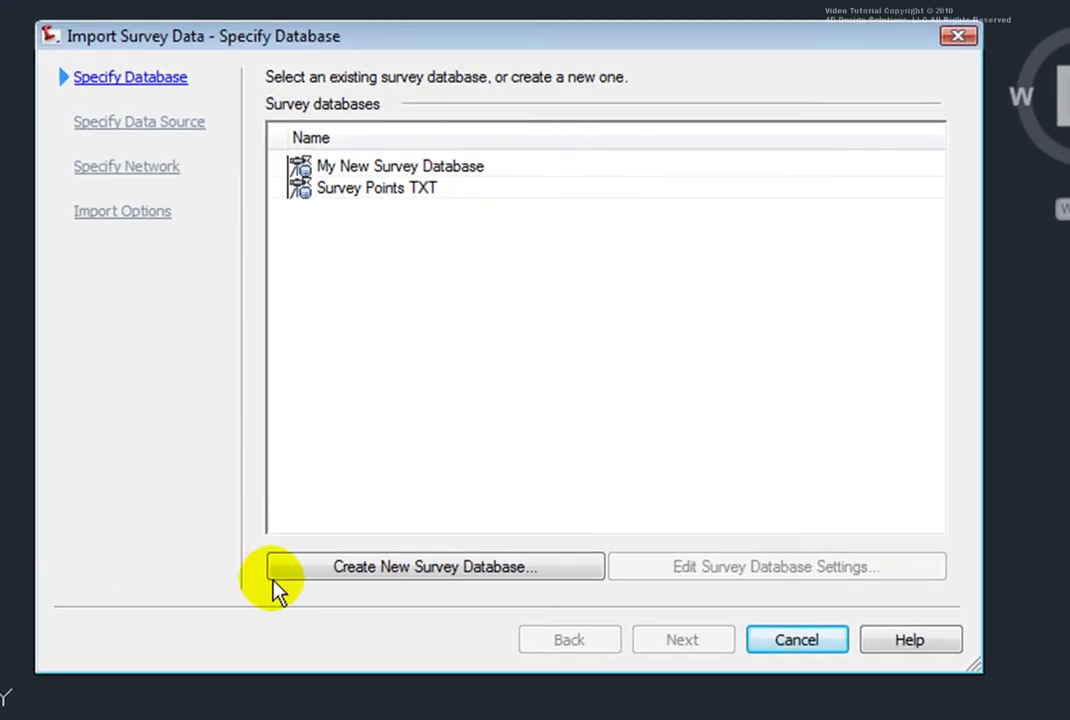
pyautogui.click(428, 572)
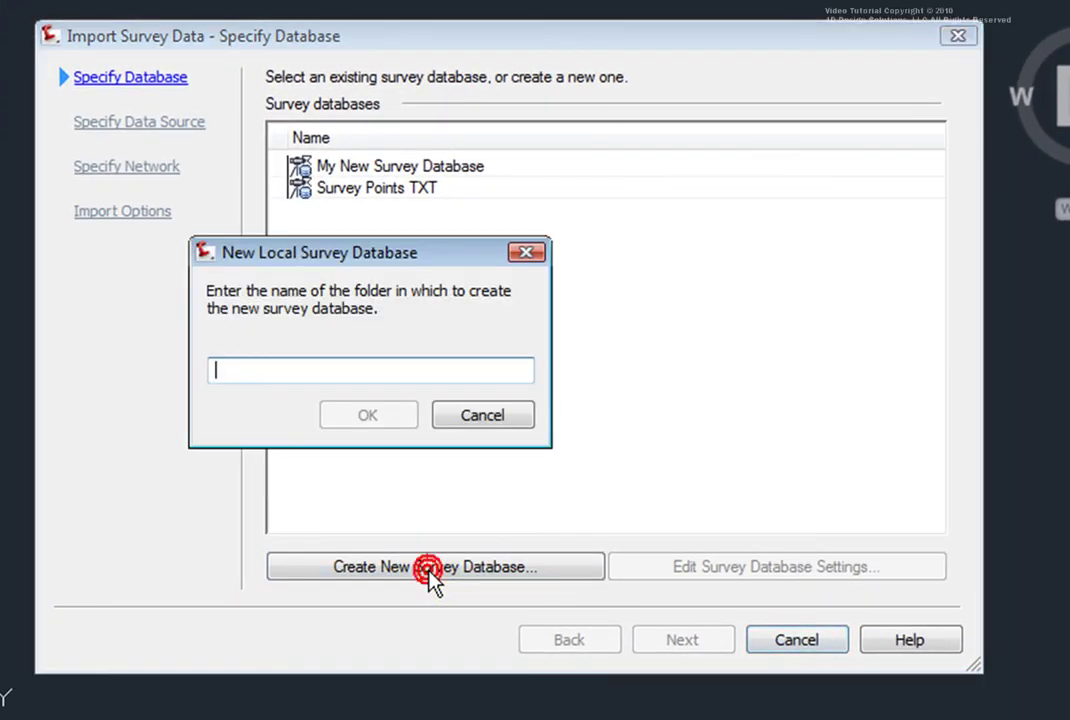
pyautogui.click(267, 370)
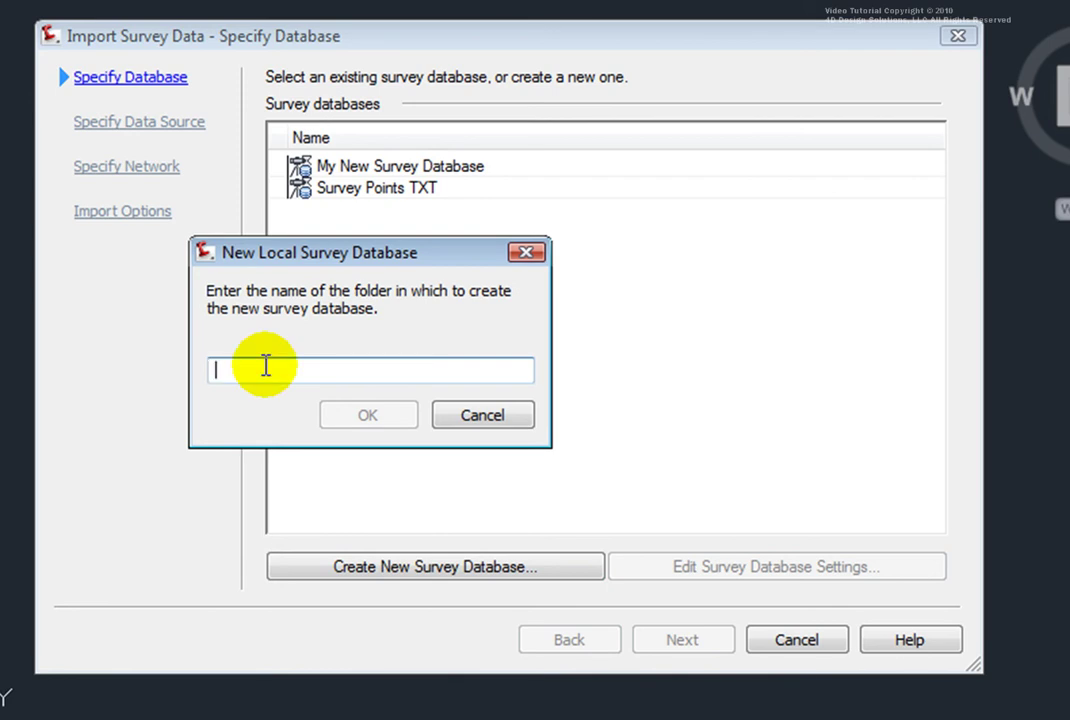
pyautogui.write('F')
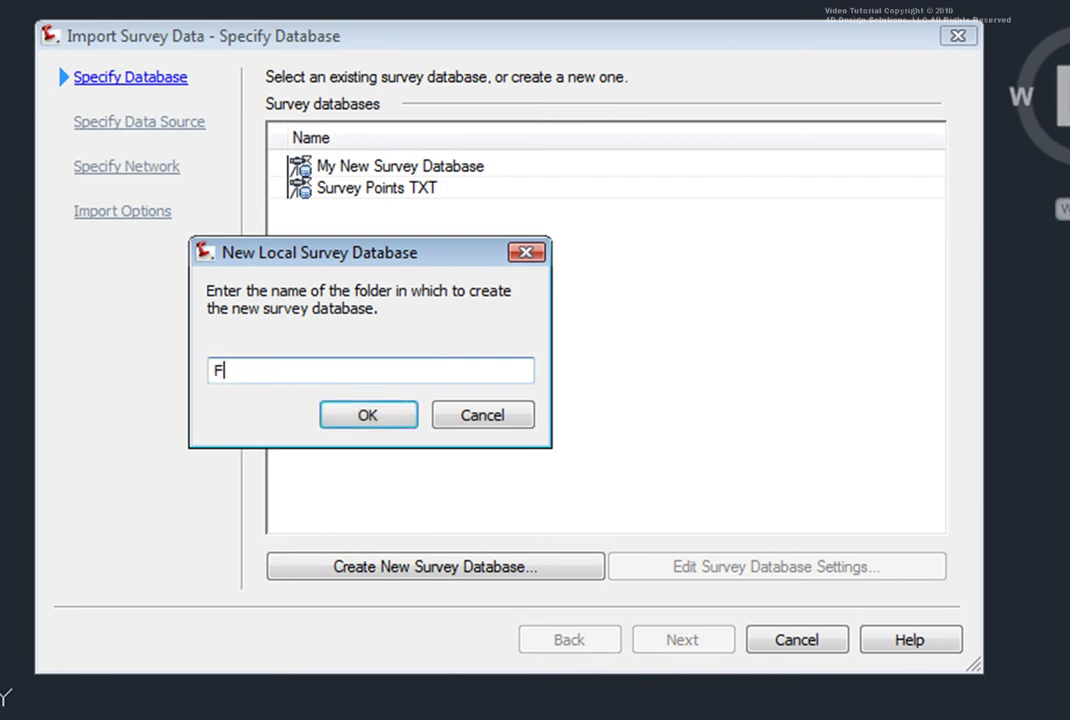
pyautogui.write('ield Bo')
pyautogui.click(372, 417)
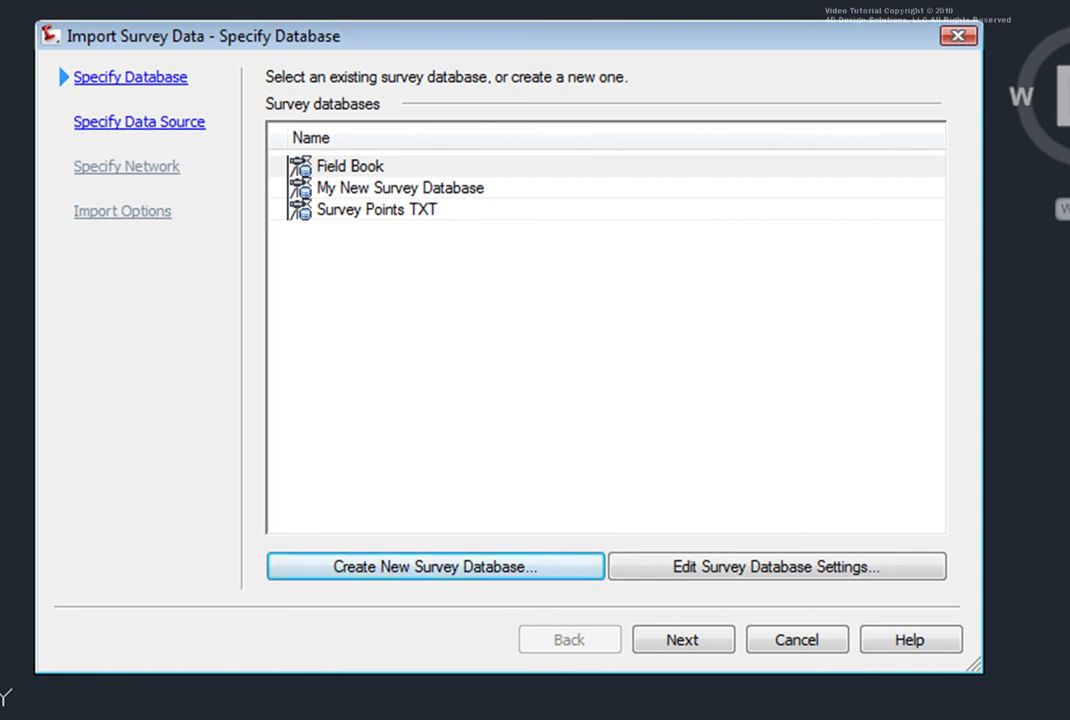
pyautogui.click(682, 641)
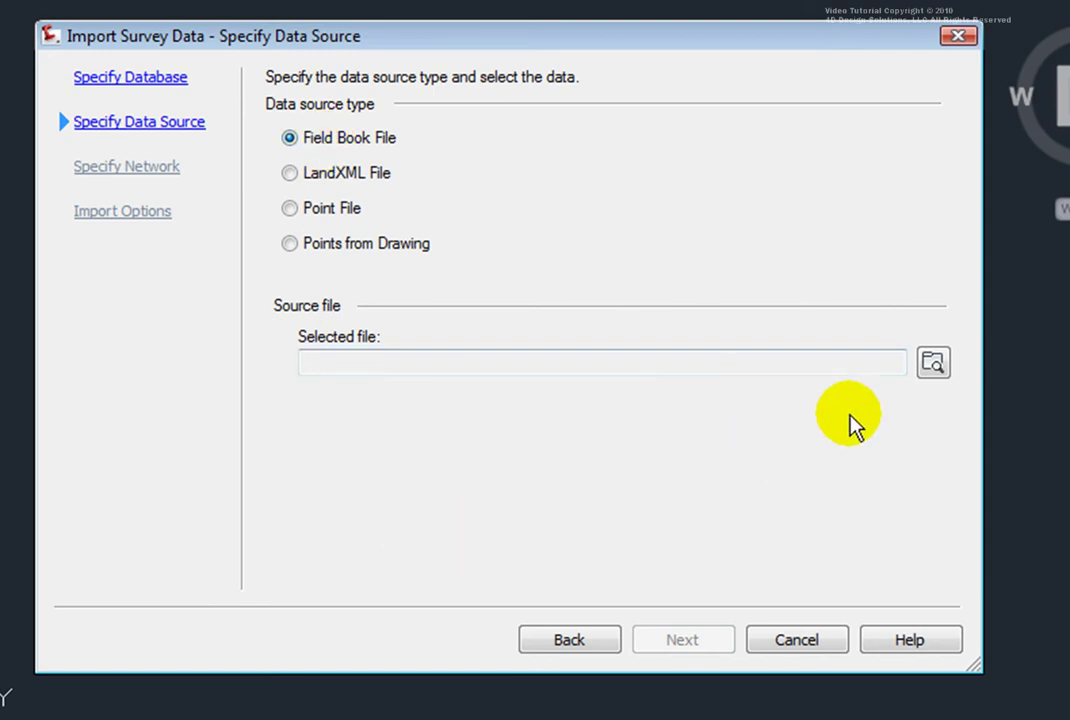
# - Select Survey-1.fbk as the field book source file and advance to the network page
pyautogui.click(933, 363)
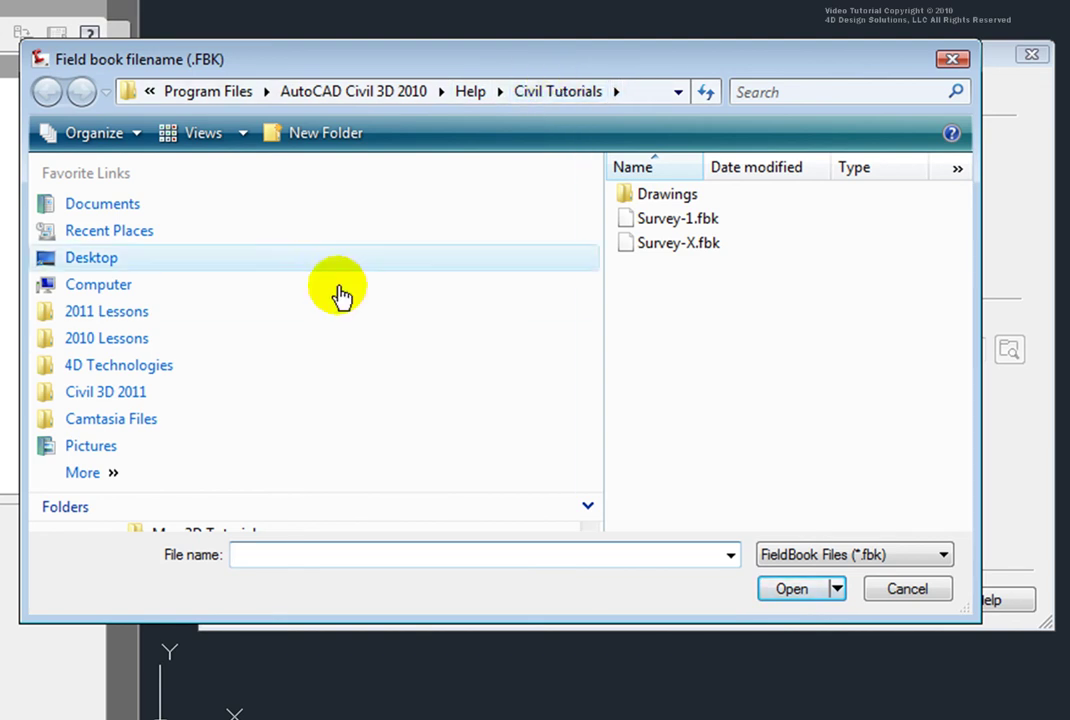
pyautogui.click(672, 229)
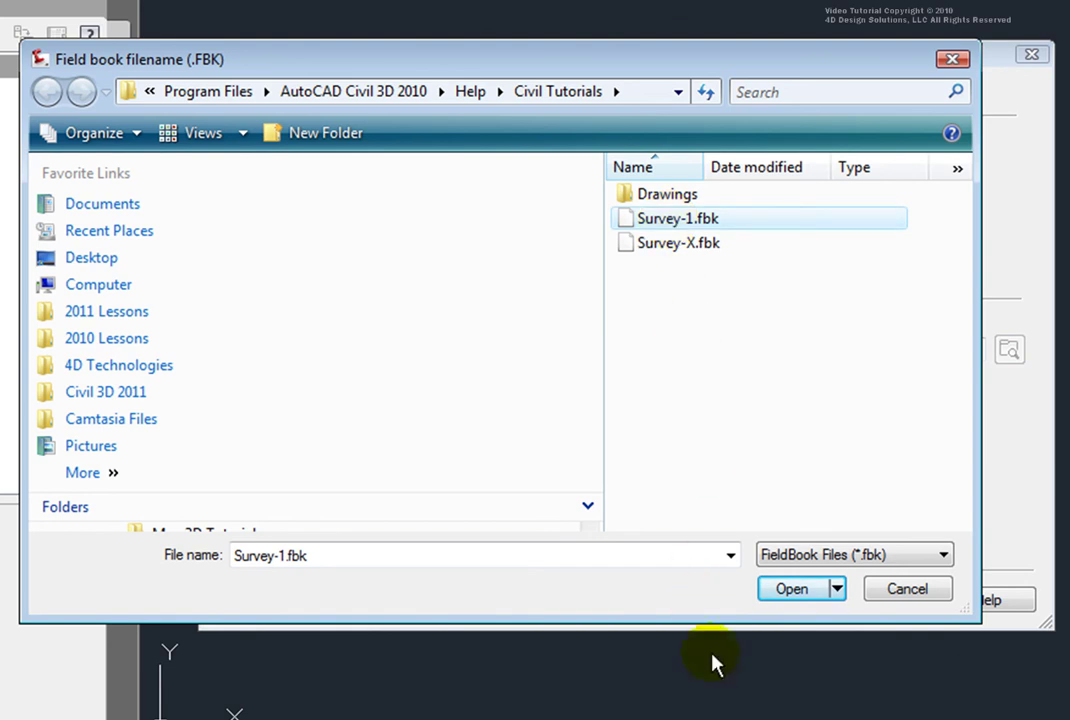
pyautogui.click(790, 589)
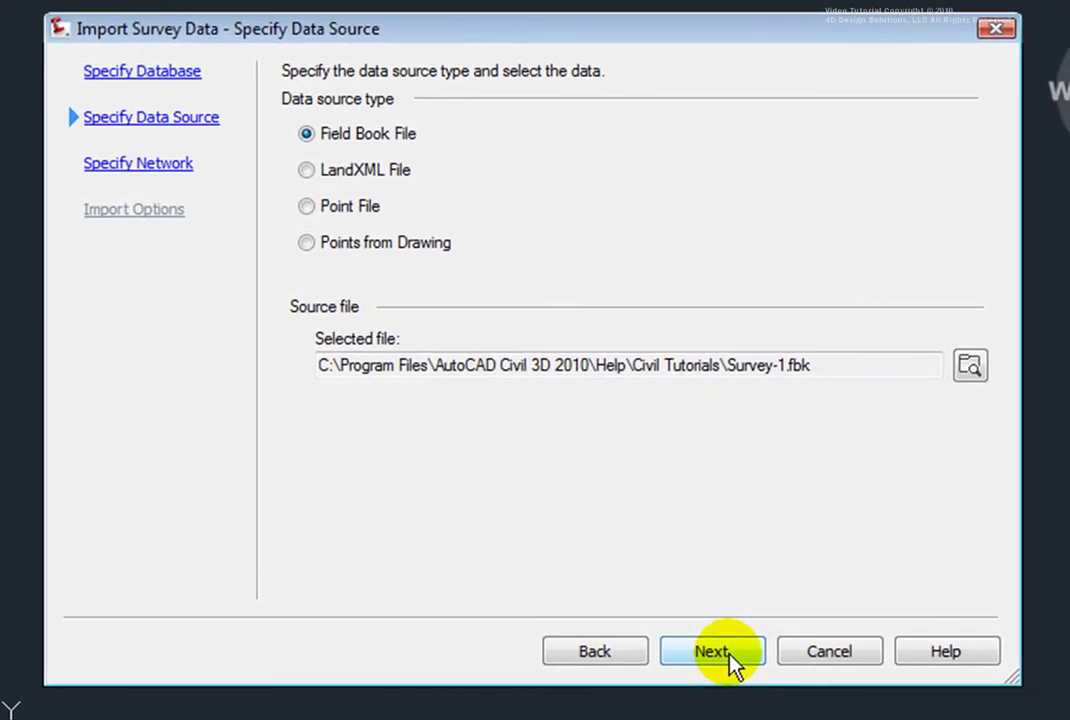
pyautogui.click(796, 599)
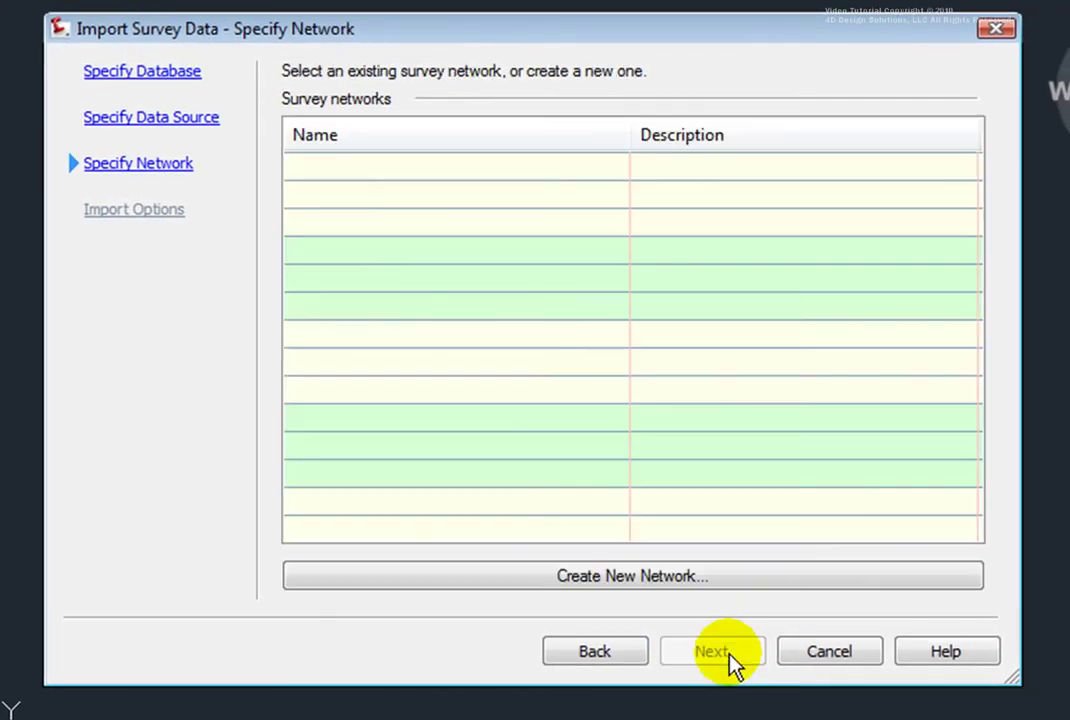
# - Create a new survey network named 'Survery-1 fbk' with no description
pyautogui.click(622, 580)
pyautogui.click(660, 250)
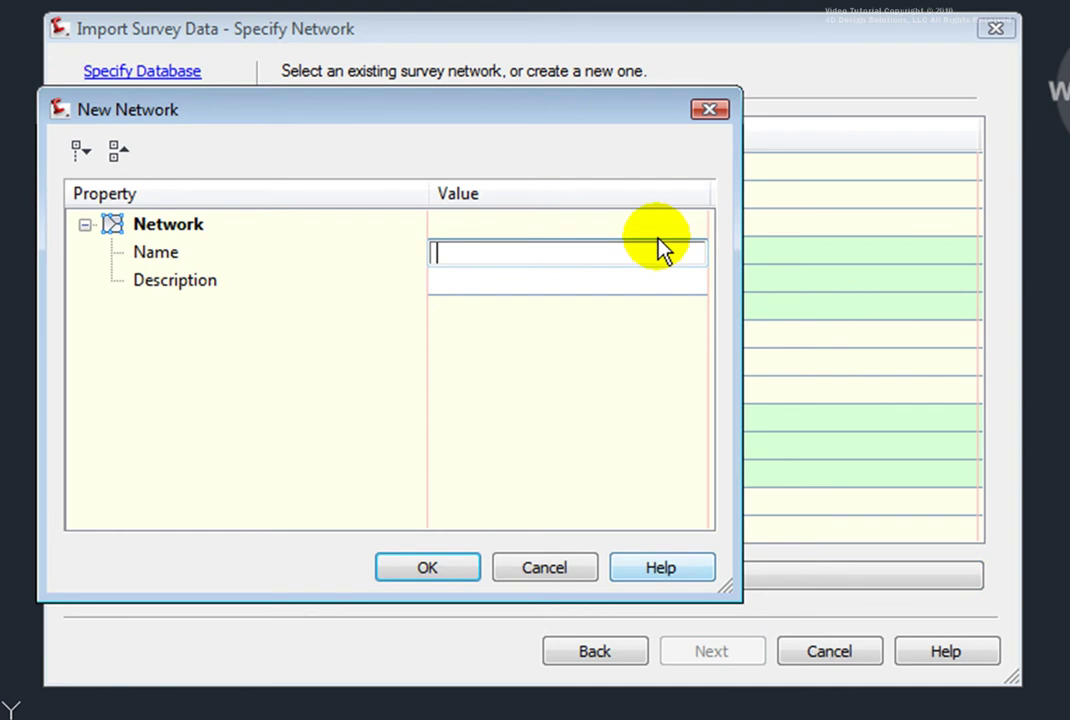
pyautogui.click(455, 251)
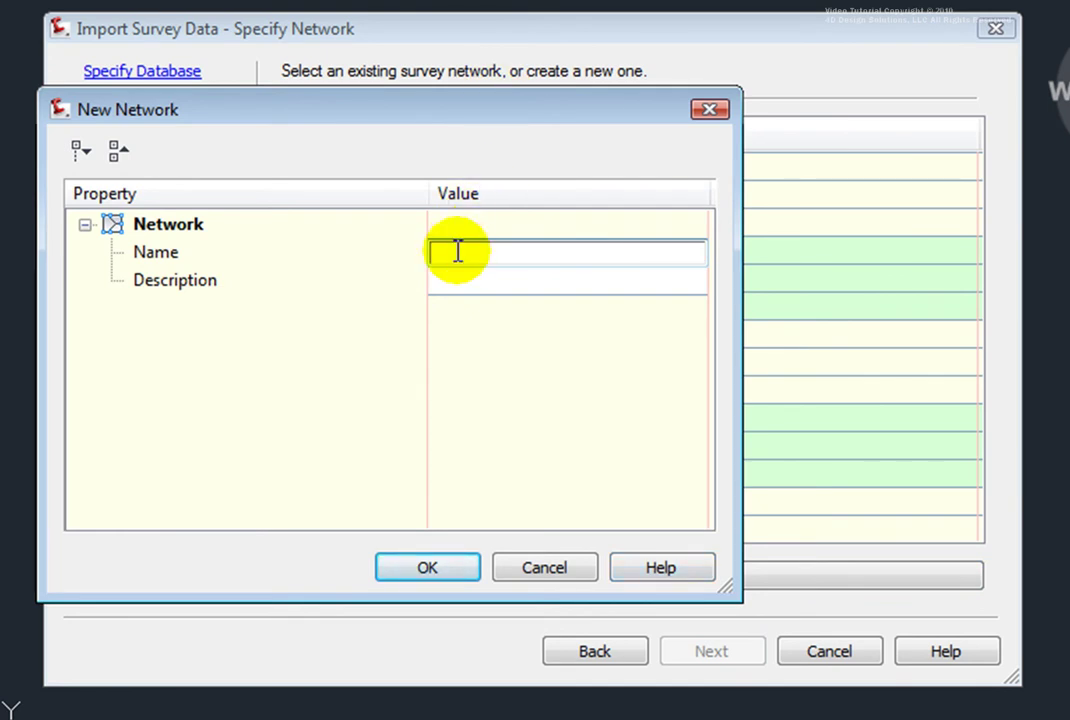
pyautogui.write('Survery-1 fblk')
pyautogui.click(463, 284)
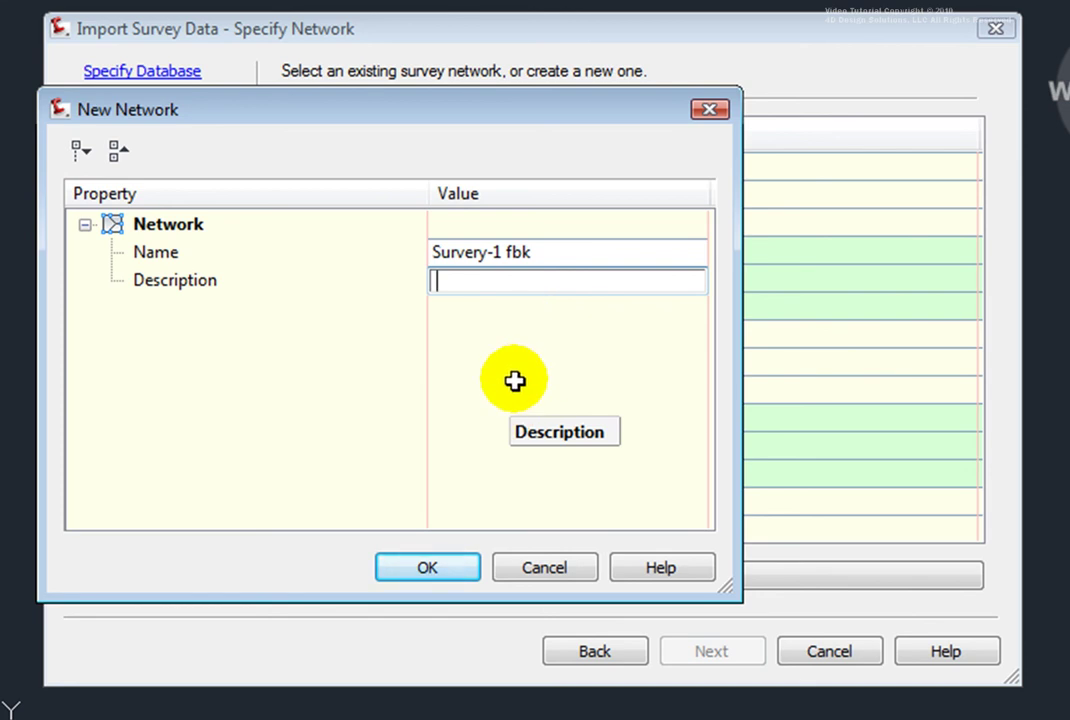
pyautogui.click(432, 567)
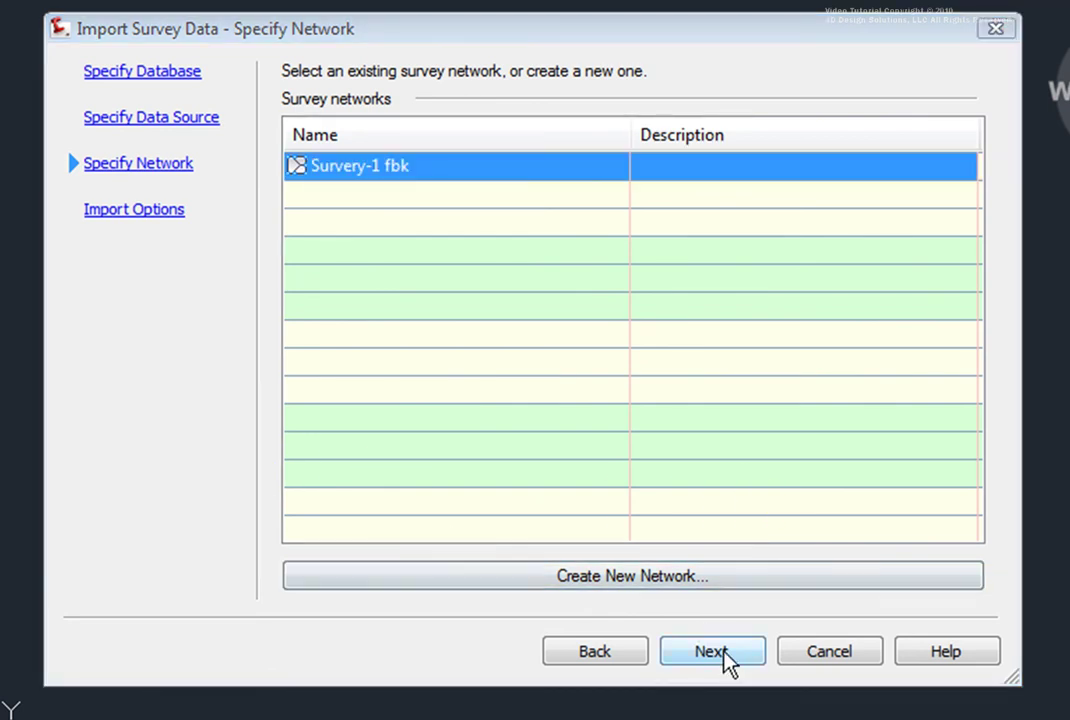
# - Set Show interactive graphics to Yes and use the Sample figure prefix database
pyautogui.click(722, 652)
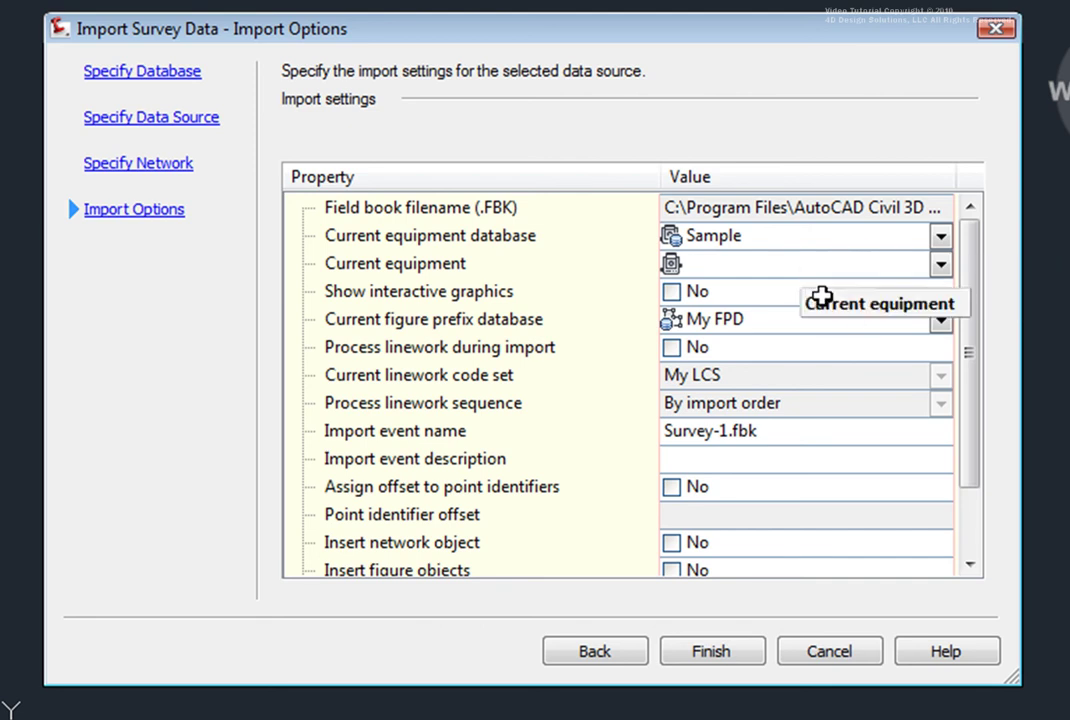
pyautogui.click(695, 303)
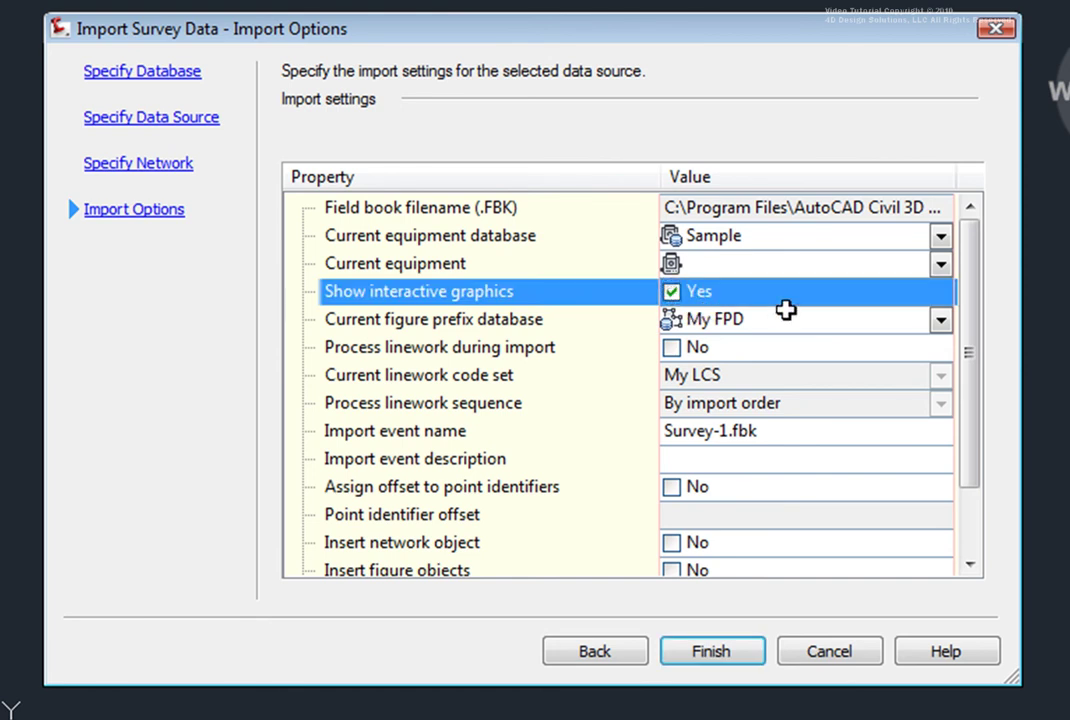
pyautogui.click(793, 303)
pyautogui.click(941, 320)
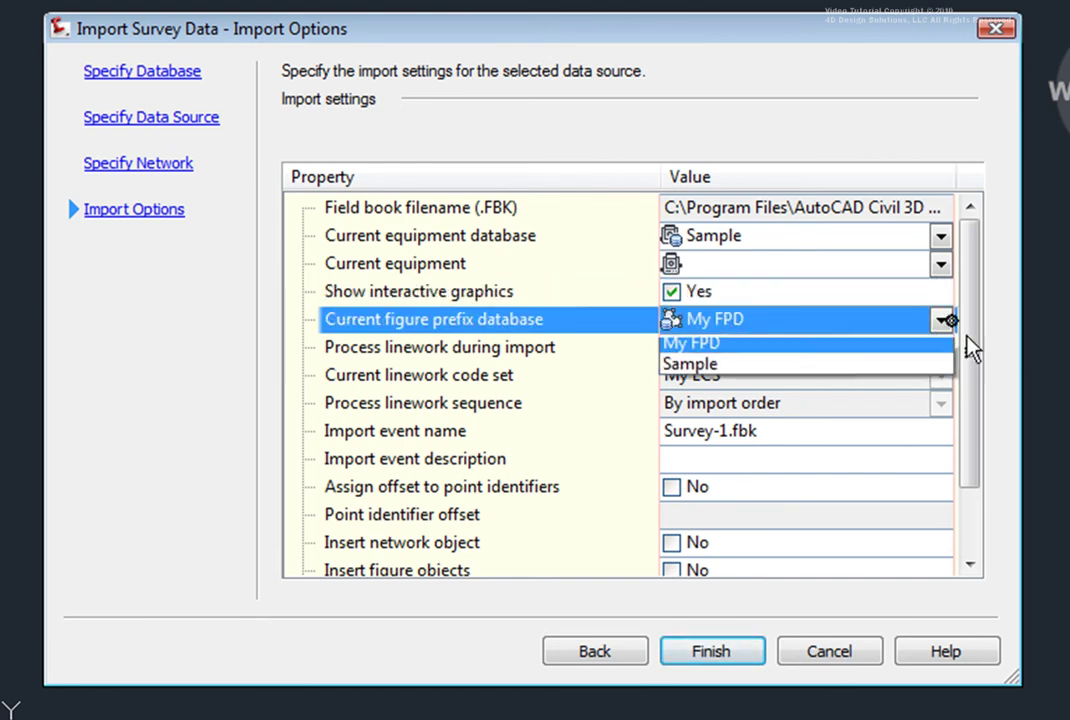
pyautogui.click(709, 370)
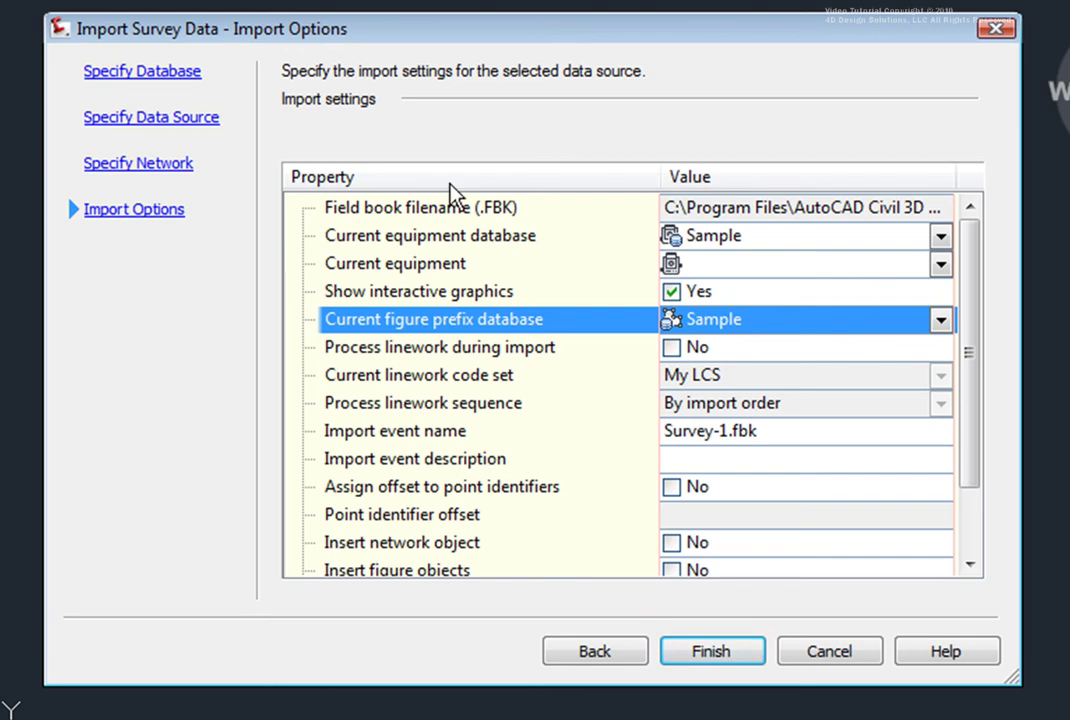
# - Process linework with the Sample code set and insert the network, figures and survey points
pyautogui.click(684, 355)
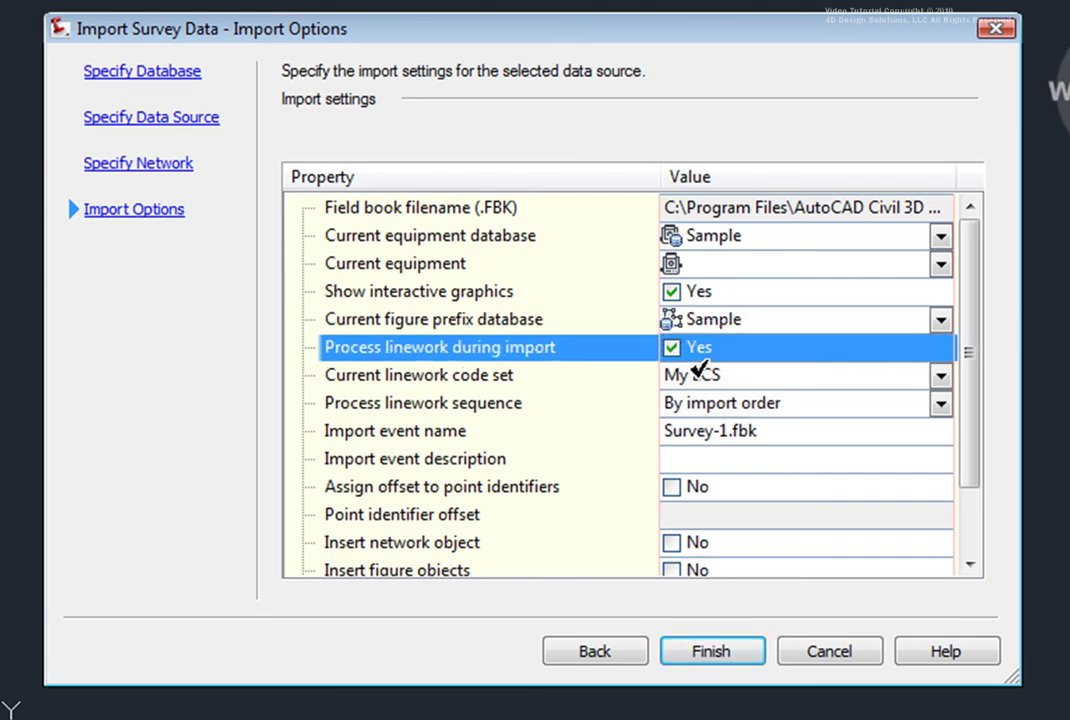
pyautogui.click(886, 384)
pyautogui.click(695, 428)
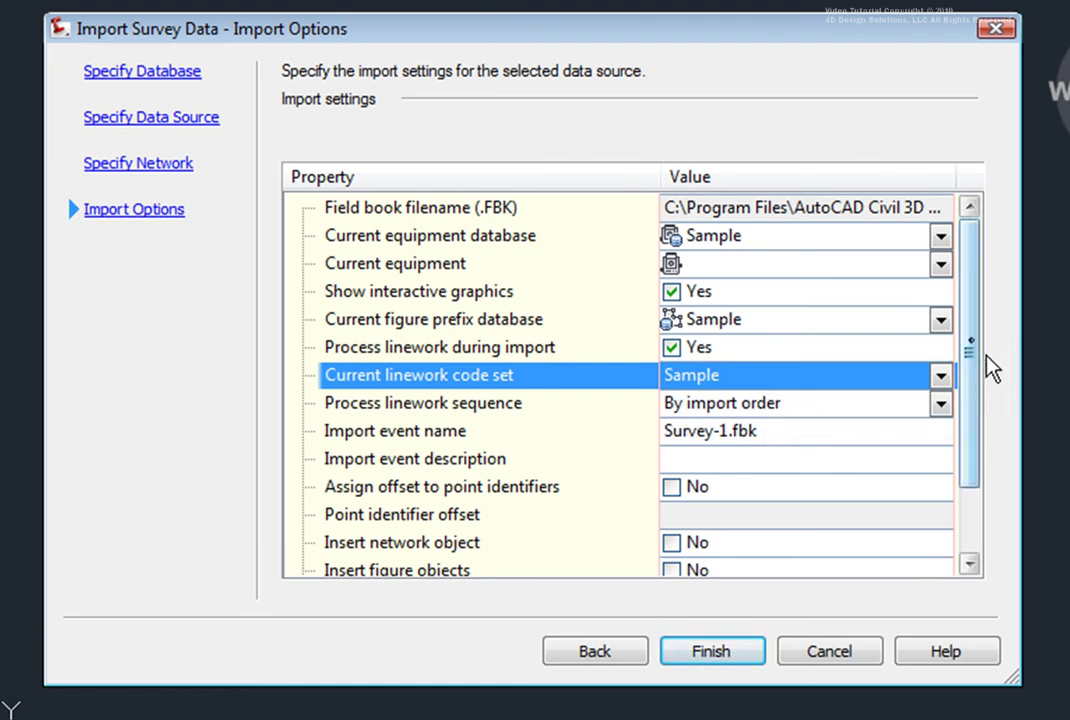
pyautogui.moveTo(982, 362); pyautogui.dragTo(990, 477)
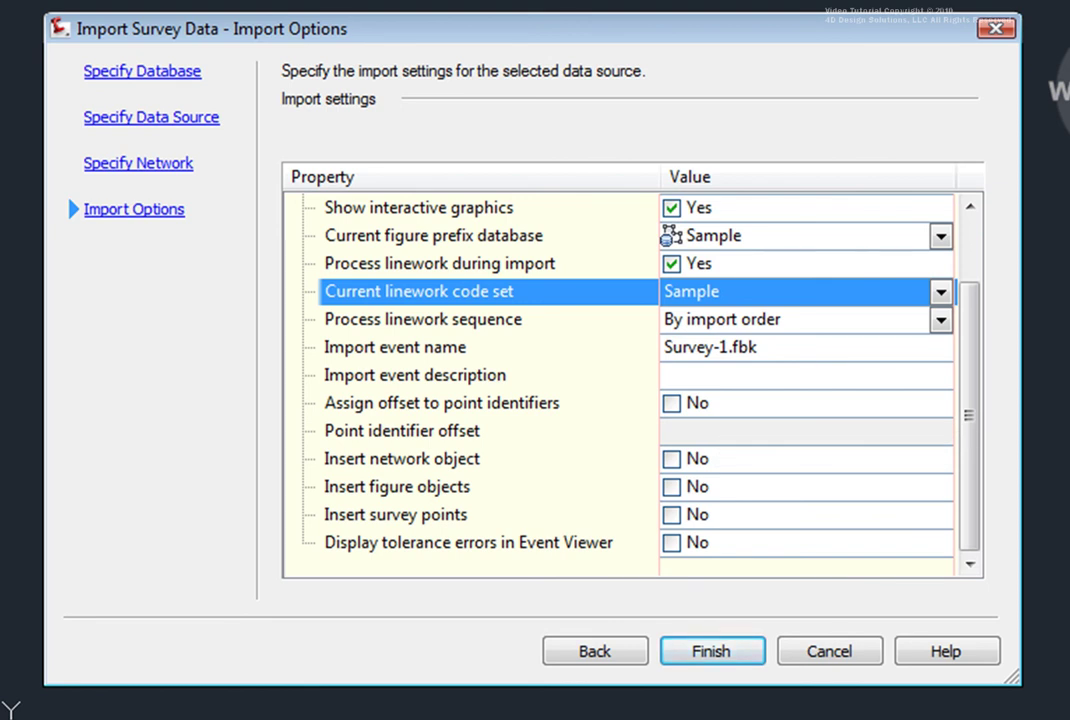
pyautogui.click(692, 466)
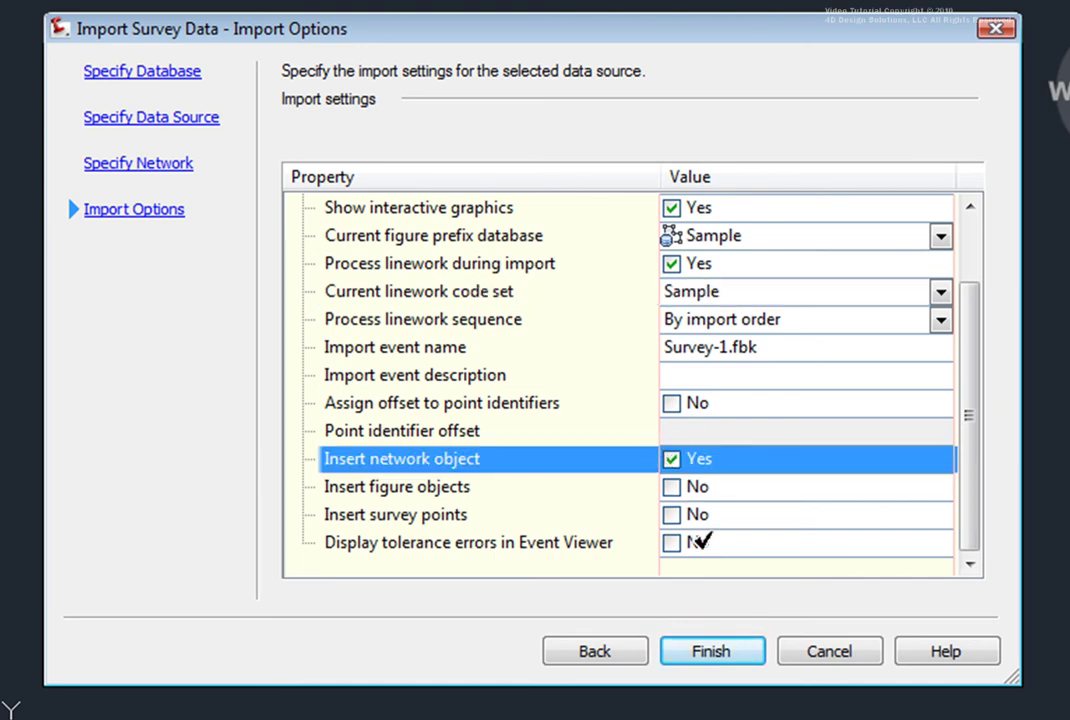
pyautogui.click(690, 487)
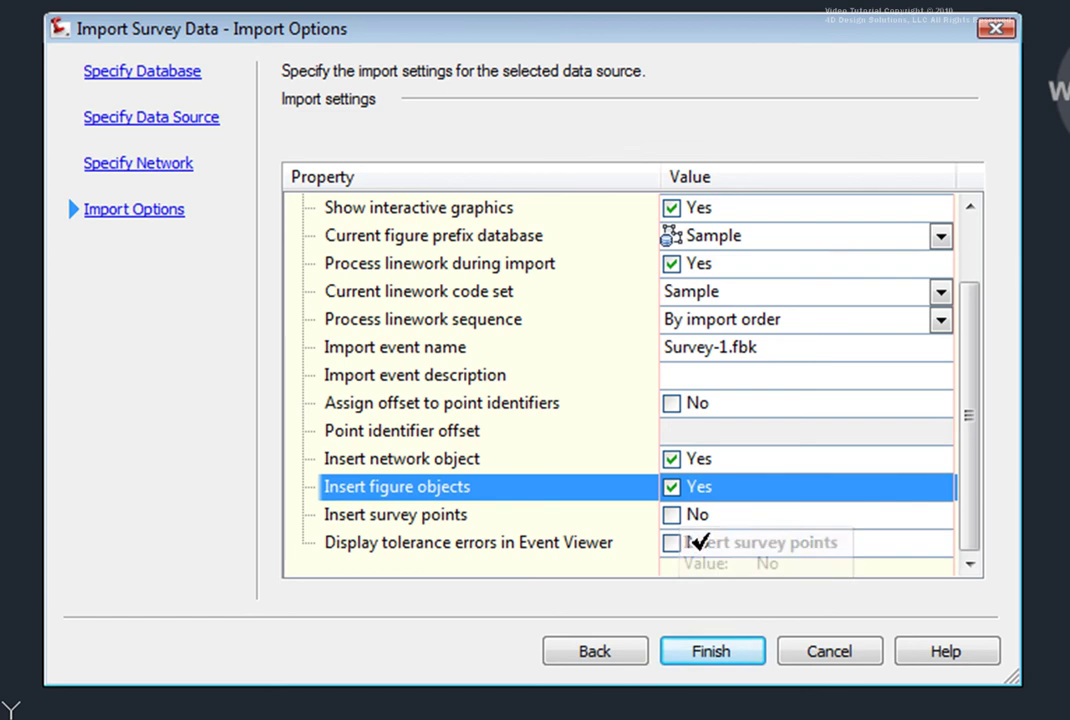
pyautogui.click(671, 515)
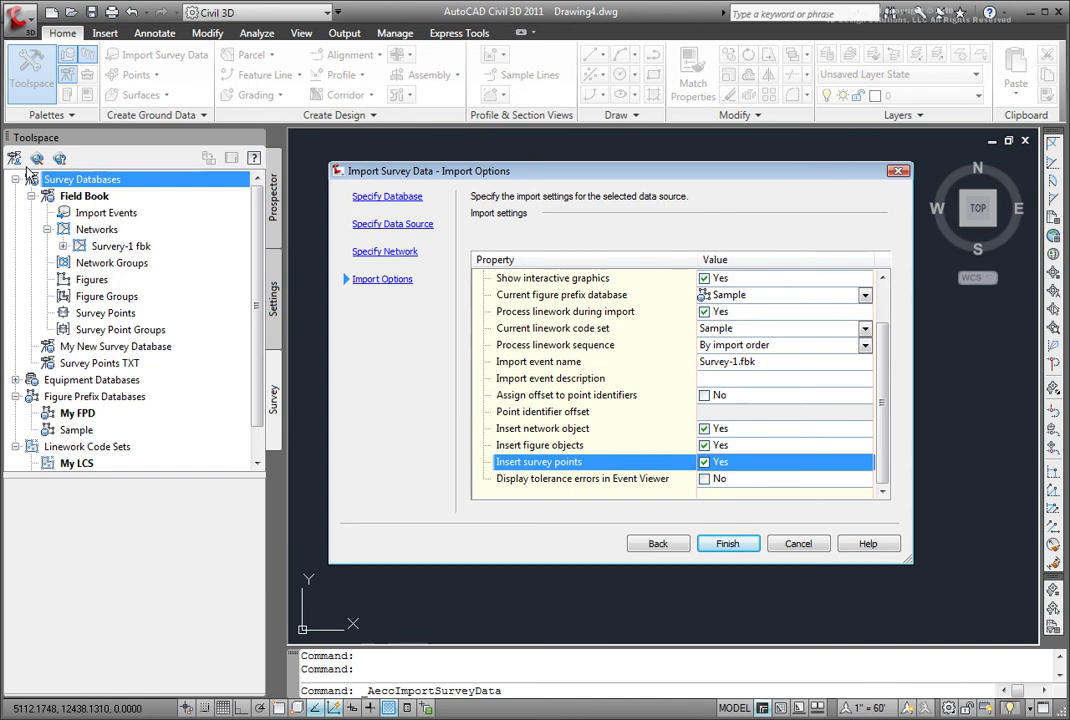
# - Finish the wizard to import Survey-1.fbk into the drawing
pyautogui.click(736, 552)
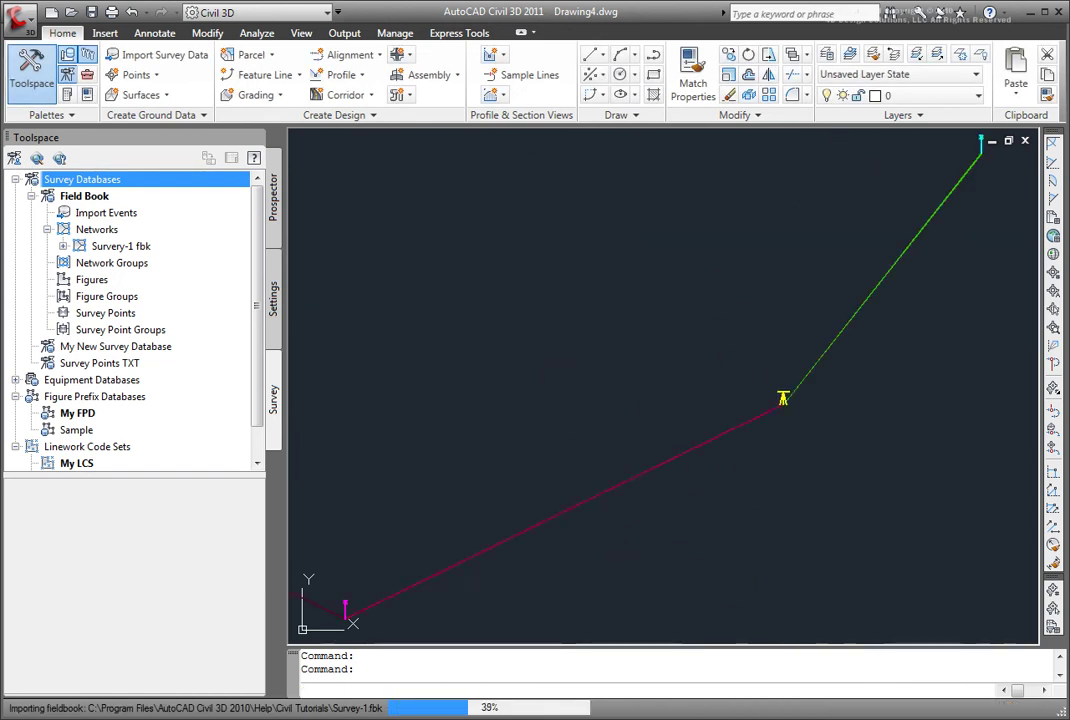